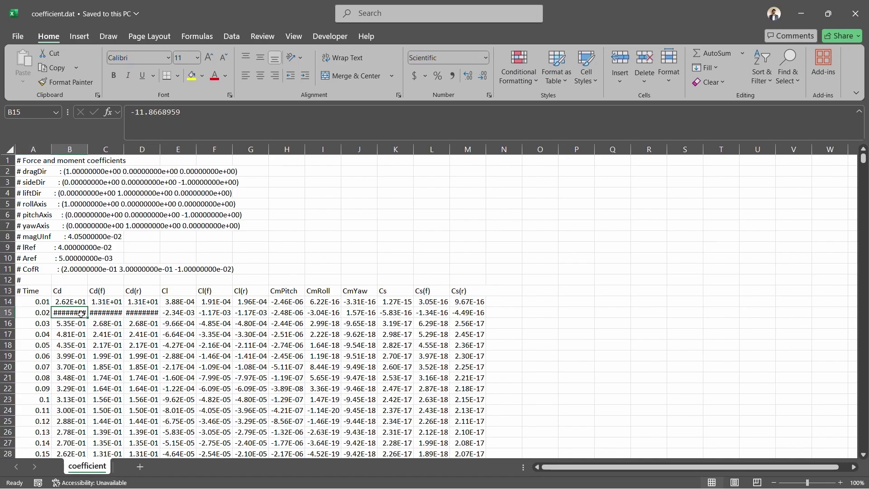
Format the coefficient data in all columns from row 14 to the last row as Number
{"action": "left_click", "coordinate": [34, 302]}
{"action": "key", "text": "ctrl+shift+Down"}
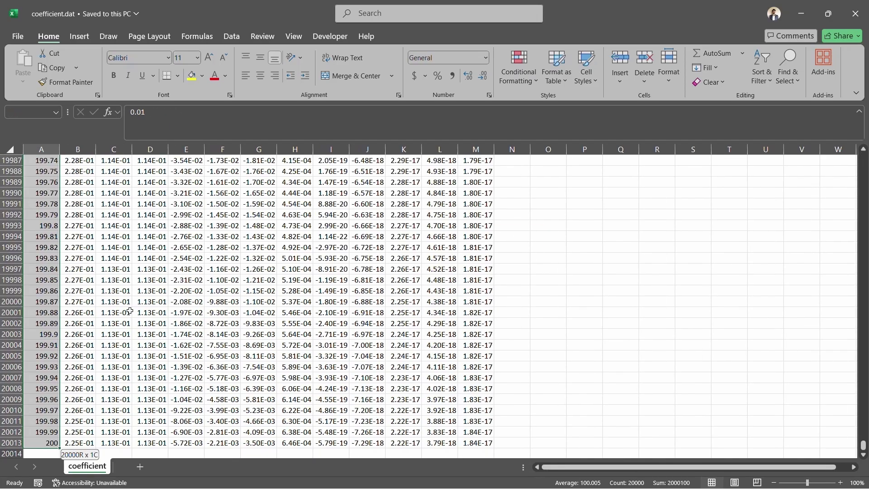
{"action": "key", "text": "ctrl+shift+Right"}
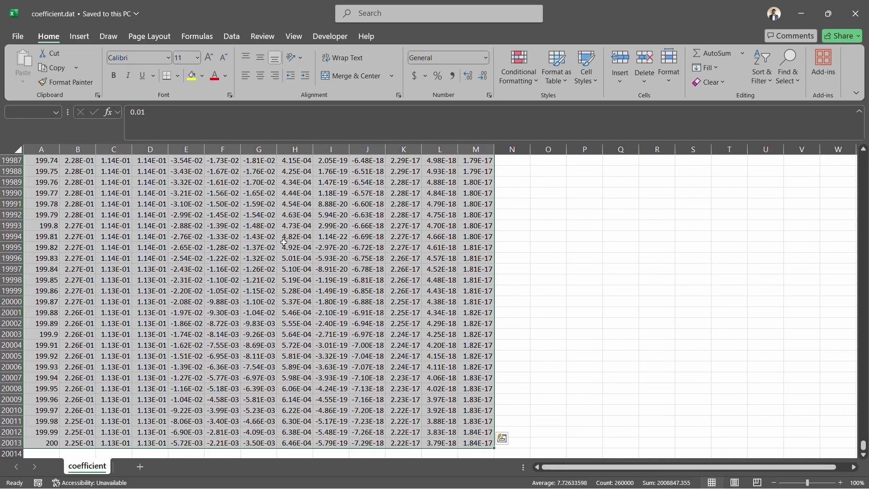
{"action": "left_click", "coordinate": [481, 61]}
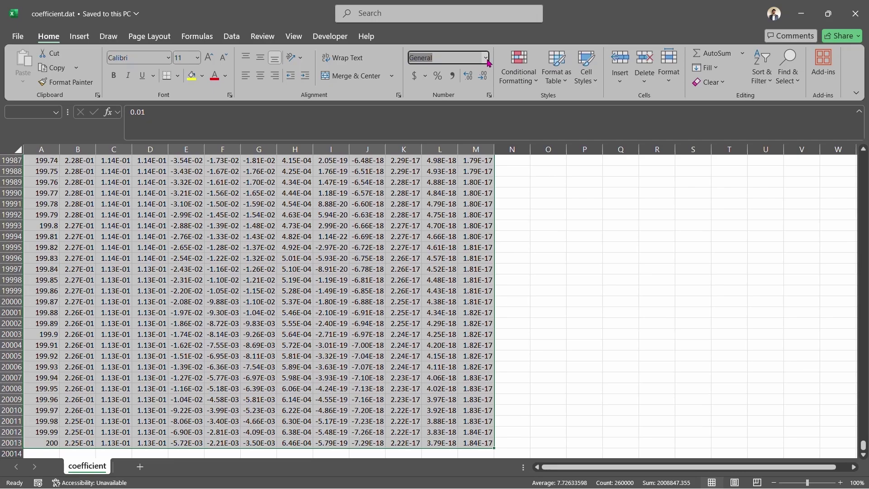
{"action": "left_click", "coordinate": [486, 57]}
{"action": "left_click", "coordinate": [437, 107]}
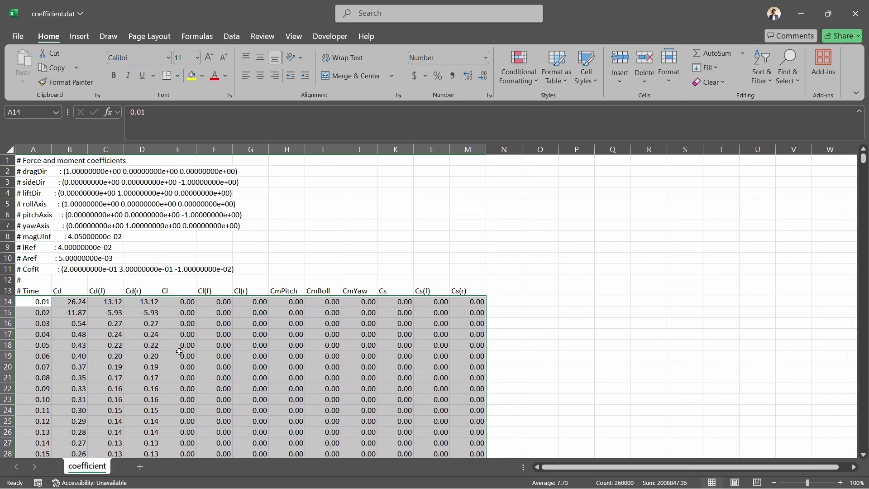
Set the selected coefficient data to display seven decimal places
{"action": "left_click", "coordinate": [484, 77]}
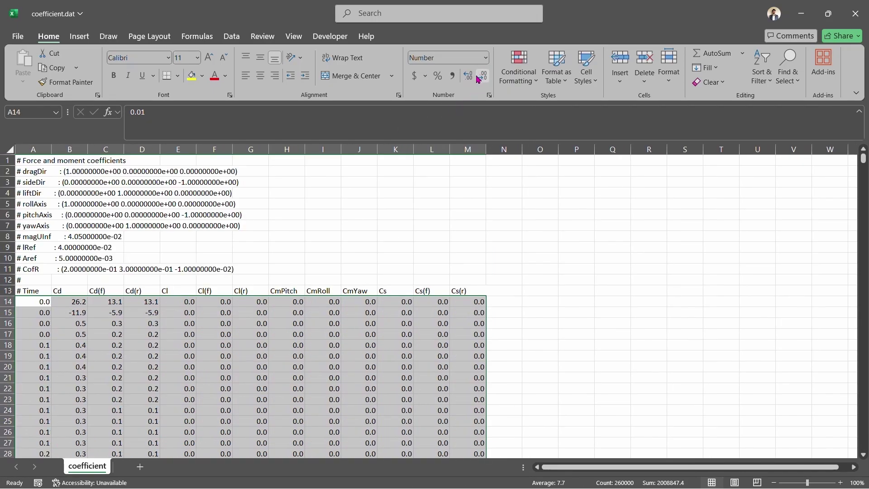
{"action": "left_click", "coordinate": [469, 78]}
{"action": "left_click", "coordinate": [469, 78]}
{"action": "left_click", "coordinate": [469, 78]}
{"action": "left_click", "coordinate": [469, 78]}
{"action": "left_click", "coordinate": [469, 79]}
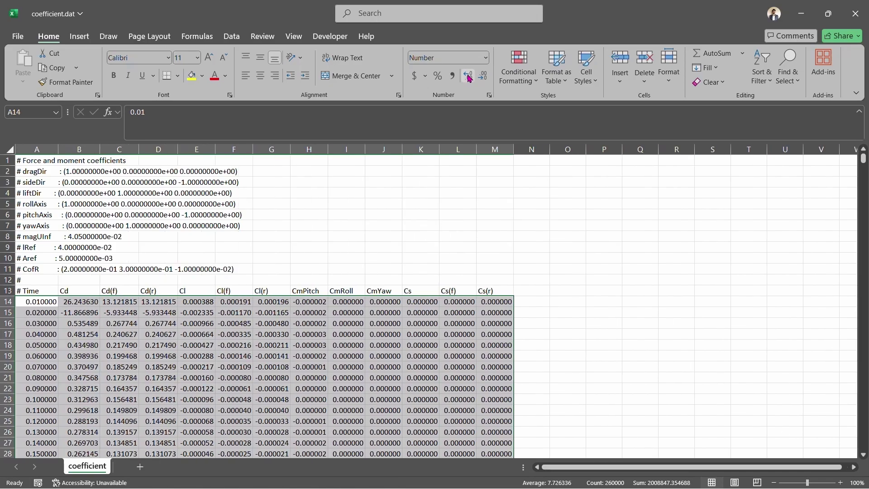
{"action": "left_click", "coordinate": [469, 78]}
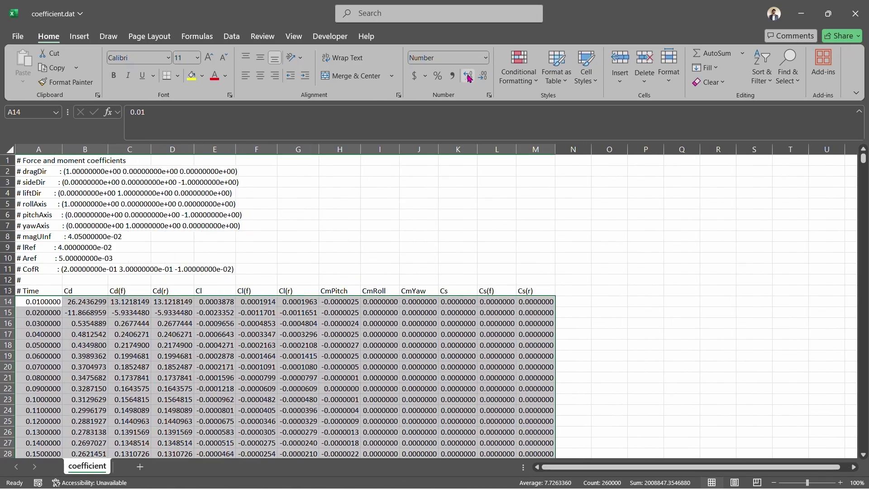
Examine the precision of the coefficient values and the columns from CmRoll to Cs(r)
{"action": "left_click", "coordinate": [76, 375]}
{"action": "scroll", "coordinate": [101, 315], "scroll_direction": "down", "scroll_amount": 15}
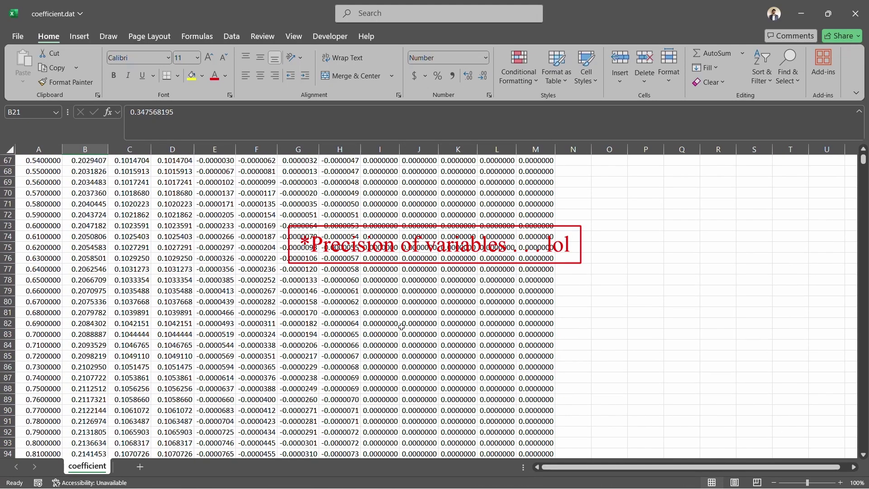
{"action": "scroll", "coordinate": [401, 326], "scroll_direction": "up", "scroll_amount": 9}
{"action": "scroll", "coordinate": [402, 326], "scroll_direction": "up", "scroll_amount": 6}
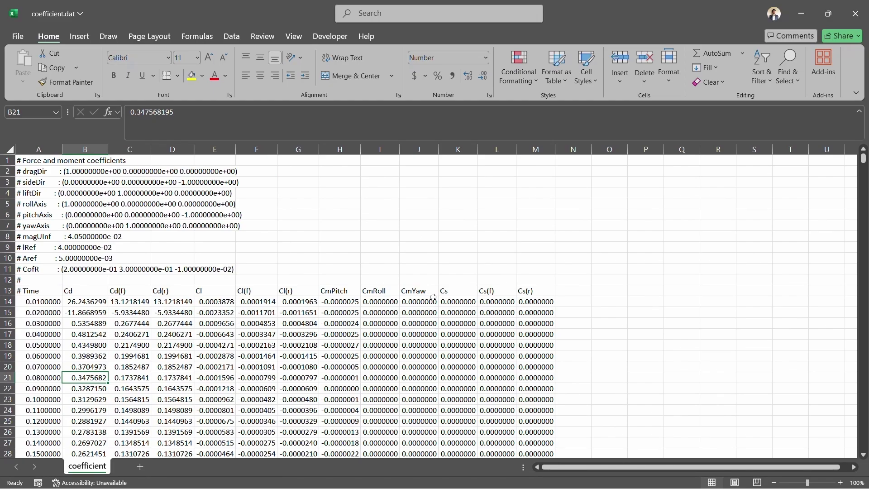
{"action": "left_click", "coordinate": [389, 292]}
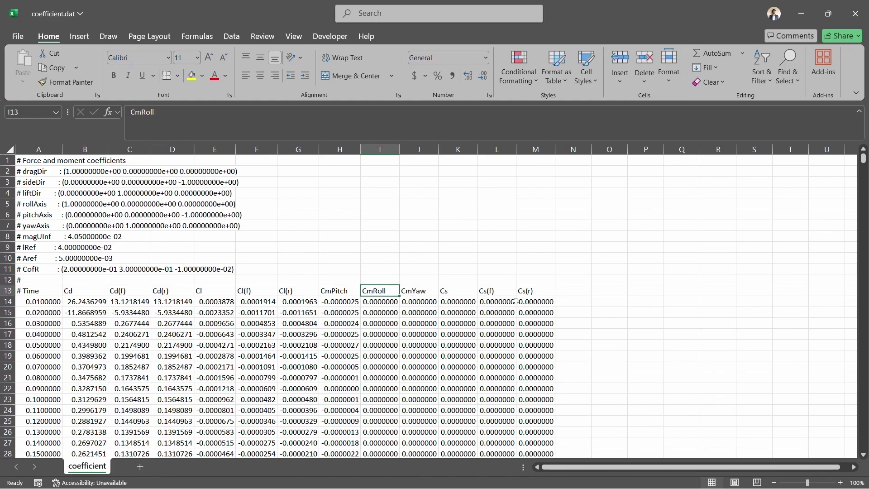
{"action": "left_click", "coordinate": [547, 292]}
{"action": "left_click", "coordinate": [393, 292]}
{"action": "left_click", "coordinate": [414, 293]}
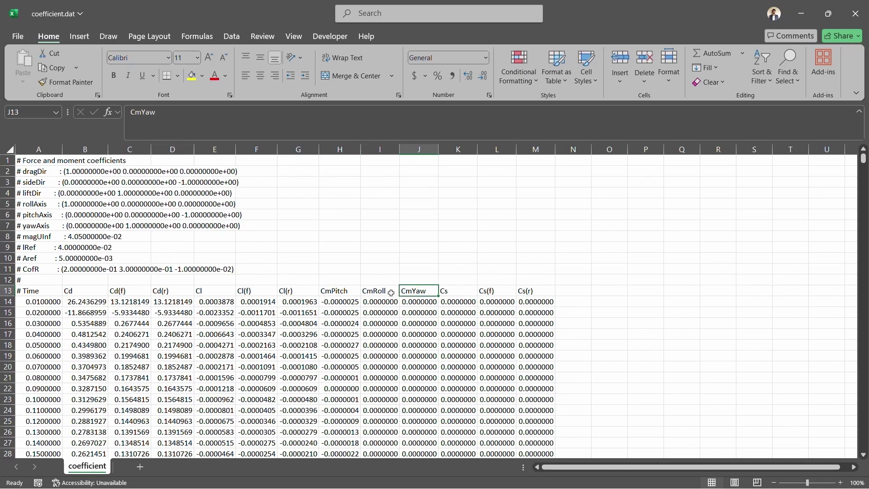
{"action": "left_click", "coordinate": [391, 293]}
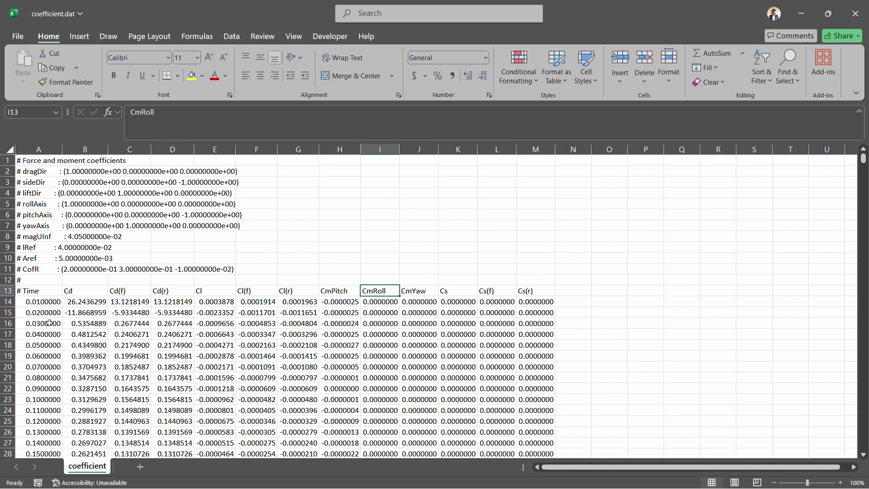
Select the Time and Cd columns from their headings in row 13 to the last data row
{"action": "left_click", "coordinate": [33, 293]}
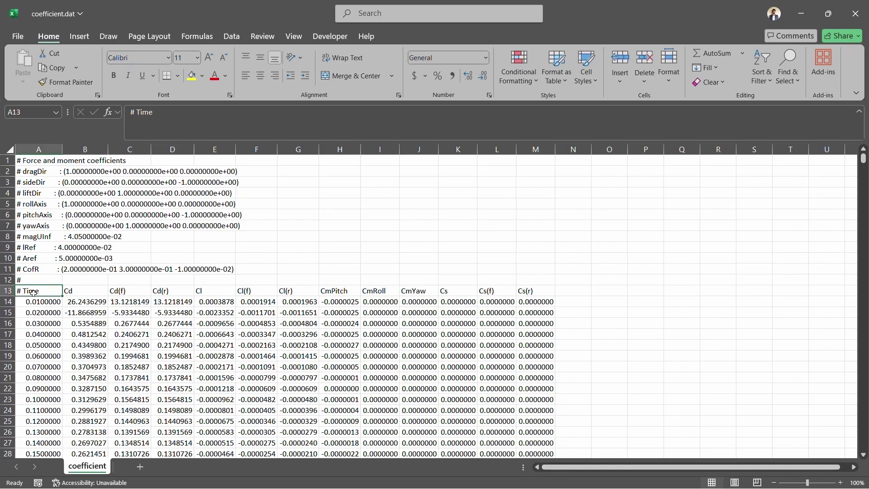
{"action": "key", "text": "ctrl+shift+Down"}
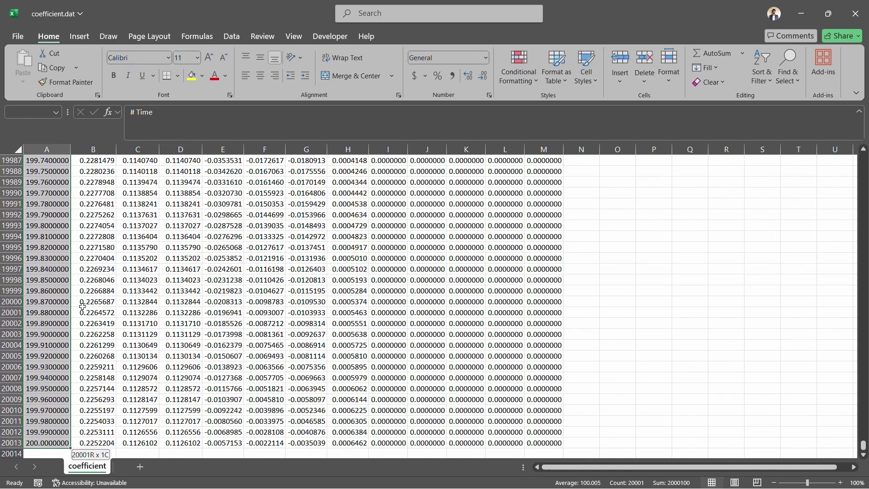
{"action": "key", "text": "shift+Right"}
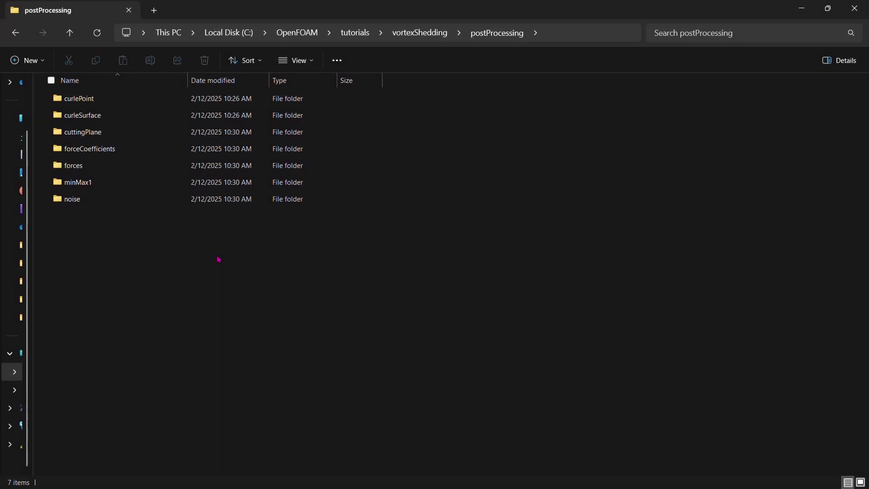
Look through the result folders inside postProcessing in File Explorer, including curleSurface
{"action": "left_click", "coordinate": [135, 205]}
{"action": "key", "text": "Up"}
{"action": "key", "text": "Up"}
{"action": "key", "text": "Up"}
{"action": "key", "text": "Up"}
{"action": "key", "text": "Up"}
{"action": "key", "text": "Up"}
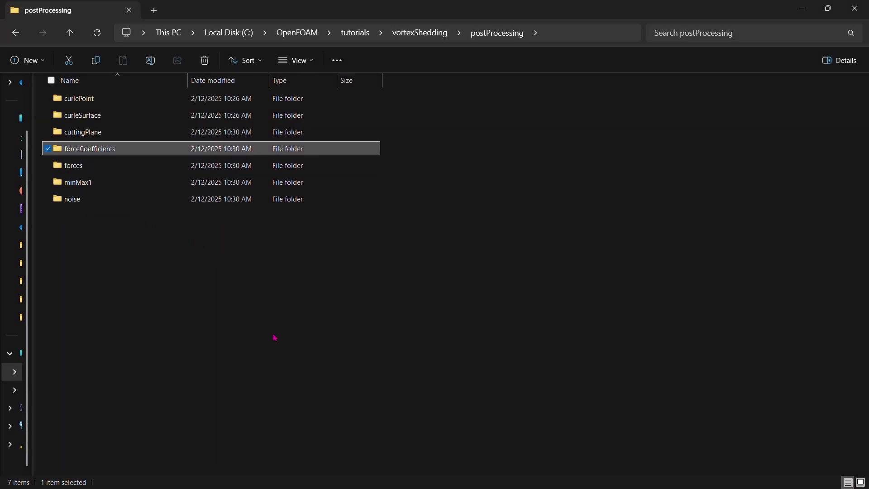
{"action": "key", "text": "Return"}
{"action": "key", "text": "BackSpace"}
{"action": "key", "text": "Down"}
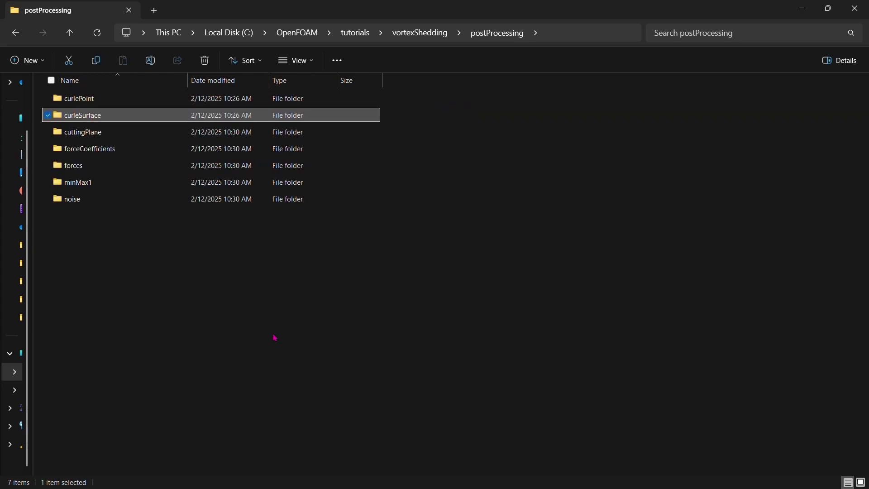
{"action": "key", "text": "Return"}
{"action": "key", "text": "BackSpace"}
{"action": "key", "text": "Up"}
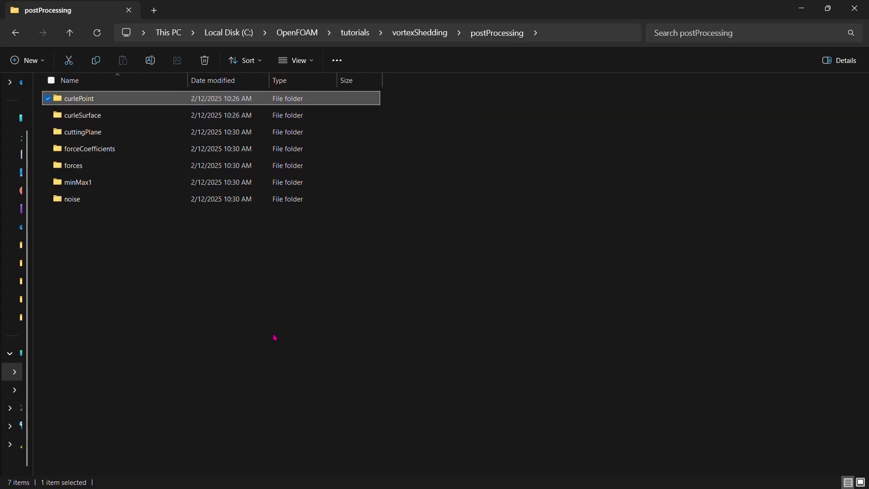
Open observer0.dat from the curlePoint 0 folder in Notepad++ and enlarge its text
{"action": "key", "text": "Return"}
{"action": "key", "text": "Return"}
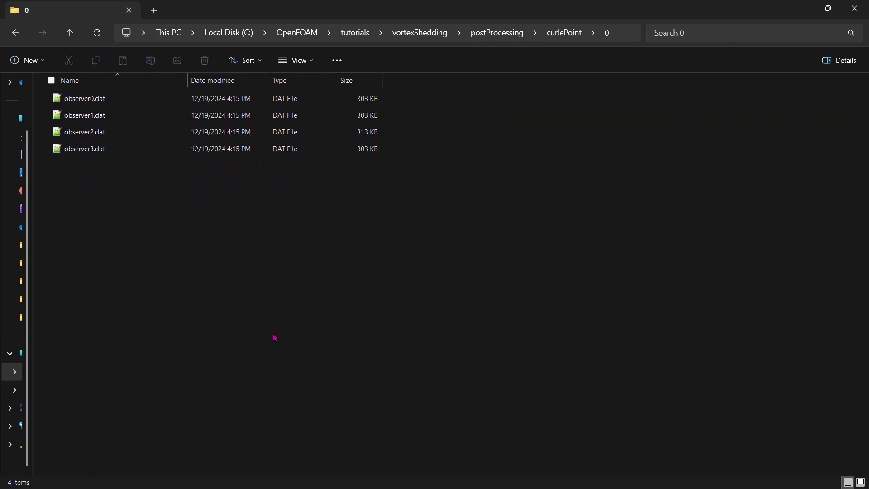
{"action": "key", "text": "Return"}
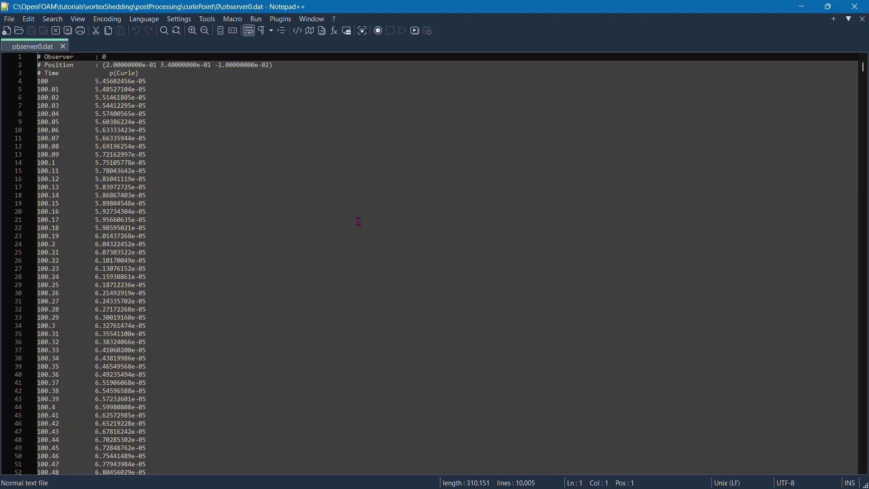
{"action": "left_click", "coordinate": [297, 177]}
{"action": "scroll", "coordinate": [199, 133], "scroll_direction": "up", "scroll_amount": 4, "text": "ctrl"}
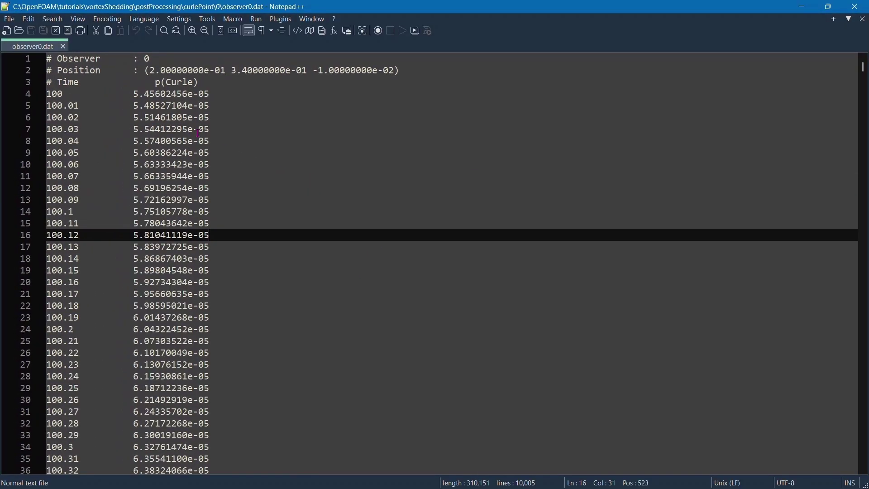
Examine the p(Curle) column heading and the observer number and position lines in the file header
{"action": "left_click_drag", "start_coordinate": [158, 84], "coordinate": [207, 83]}
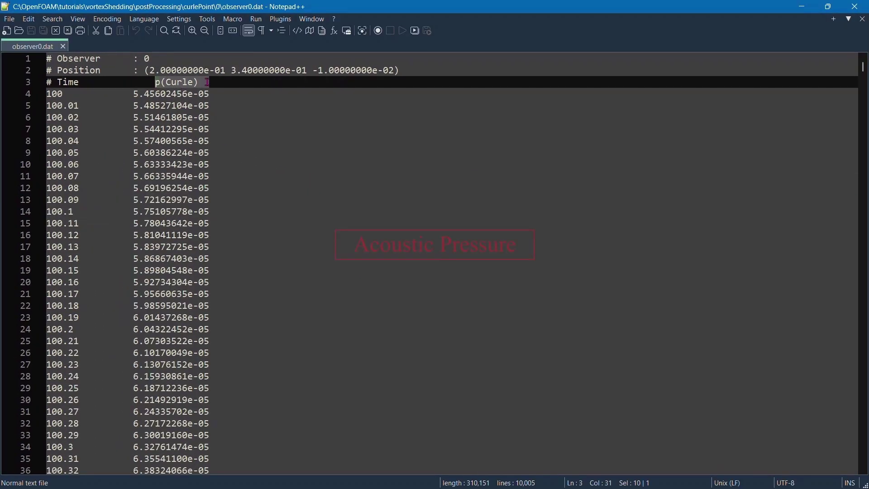
{"action": "left_click", "coordinate": [230, 92]}
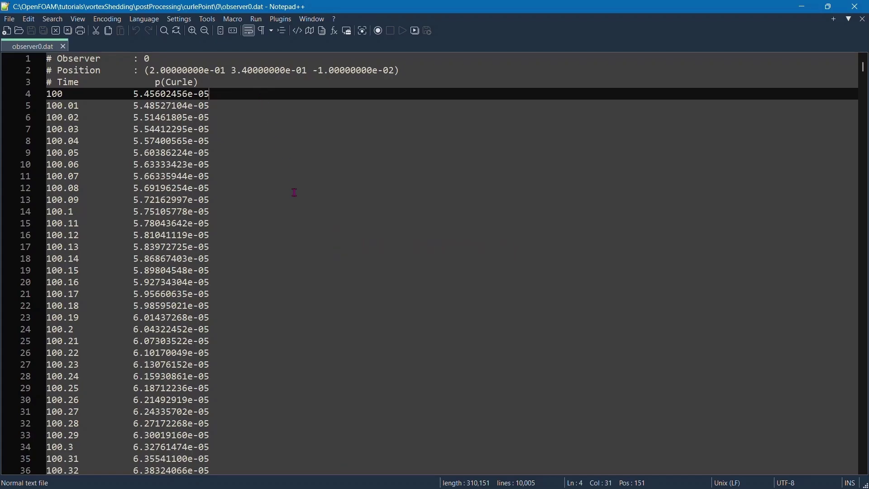
{"action": "key", "text": "Home"}
{"action": "left_click", "coordinate": [425, 70]}
{"action": "key", "text": "shift+Home"}
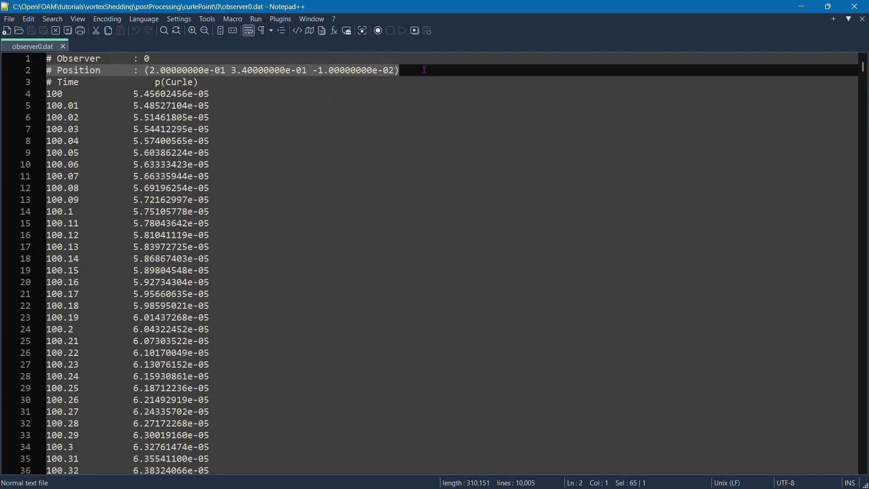
{"action": "key", "text": "Up"}
{"action": "key", "text": "shift+End"}
{"action": "key", "text": "Down"}
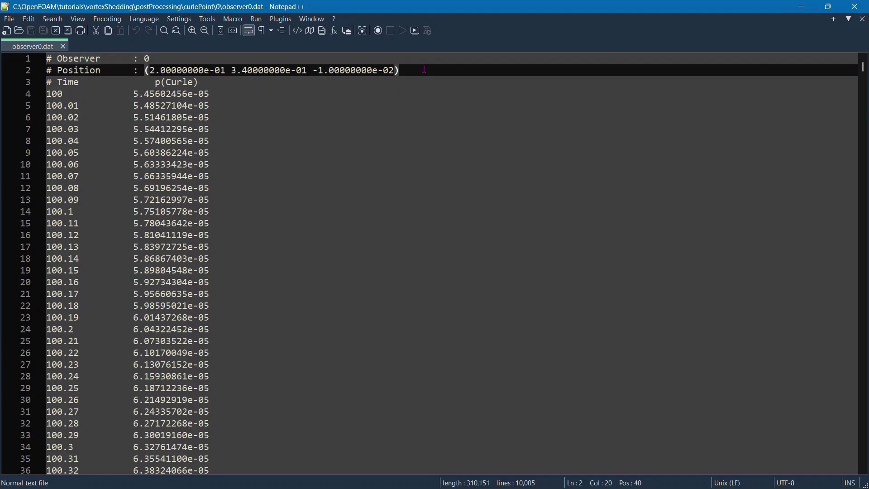
Review the time and acoustic pressure rows from the first time entry to the end of the file
{"action": "key", "text": "Down"}
{"action": "key", "text": "Down"}
{"action": "key", "text": "Down"}
{"action": "key", "text": "Up"}
{"action": "key", "text": "Home"}
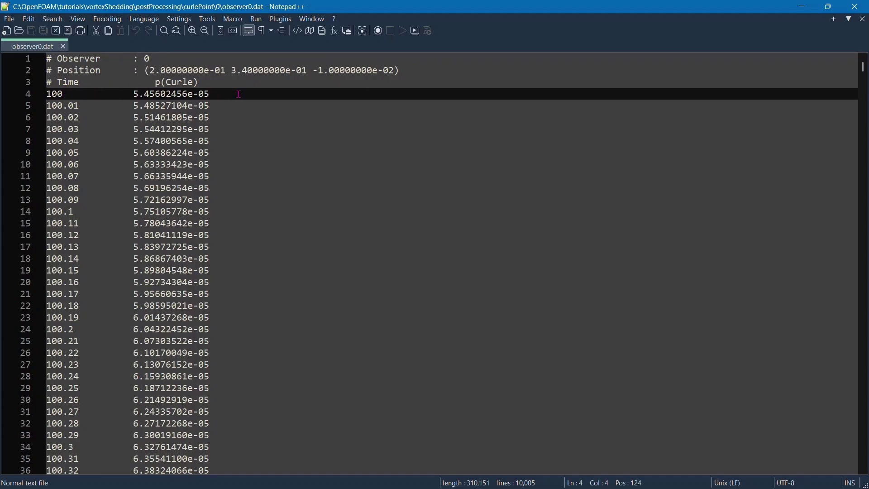
{"action": "key", "text": "End"}
{"action": "key", "text": "Home"}
{"action": "scroll", "coordinate": [237, 93], "scroll_direction": "down", "scroll_amount": 20}
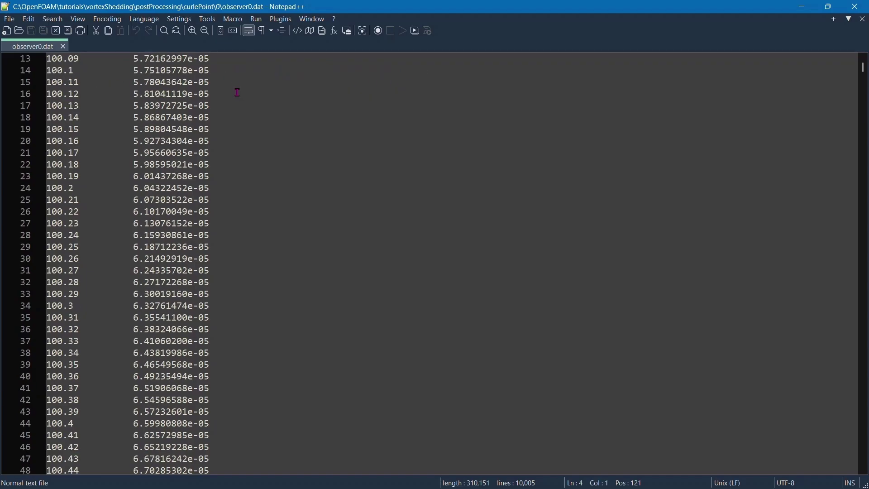
{"action": "scroll", "coordinate": [238, 92], "scroll_direction": "down", "scroll_amount": 20}
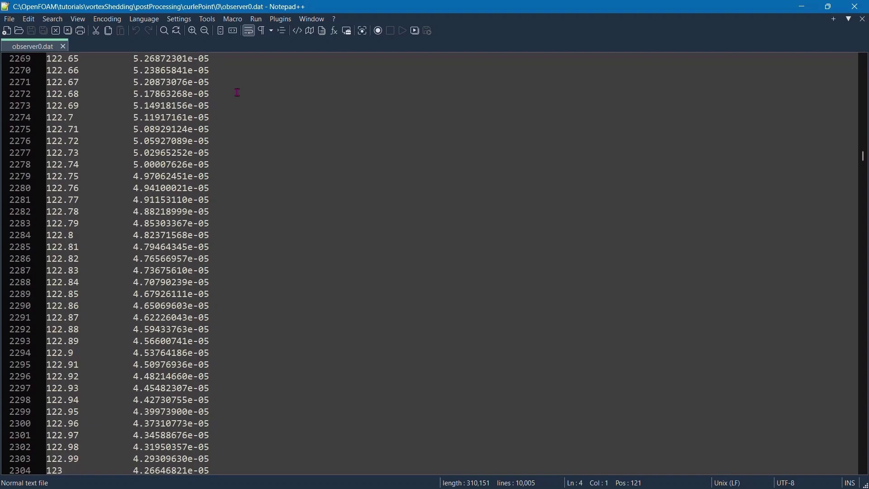
{"action": "key", "text": "ctrl+End"}
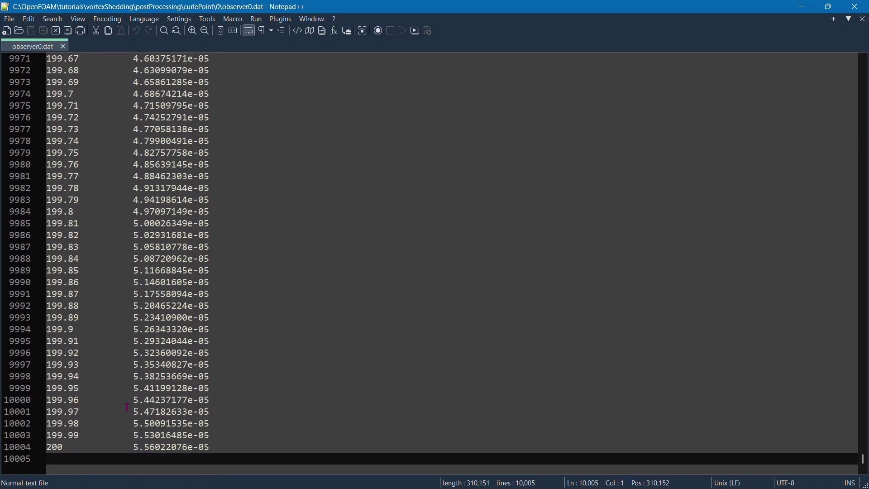
Minimize the text file and look over the four observer files in the curlePoint 0 folder
{"action": "left_click", "coordinate": [802, 7]}
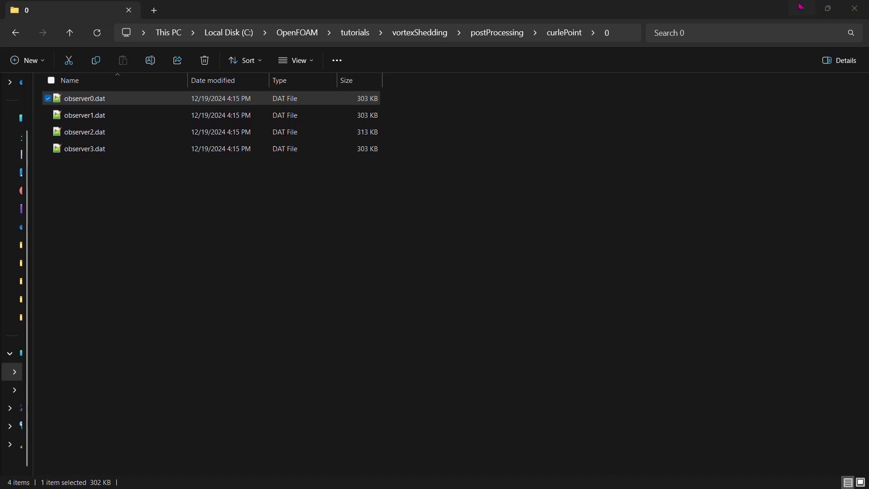
{"action": "left_click", "coordinate": [278, 240]}
{"action": "key", "text": "Down"}
{"action": "key", "text": "Down"}
{"action": "key", "text": "Down"}
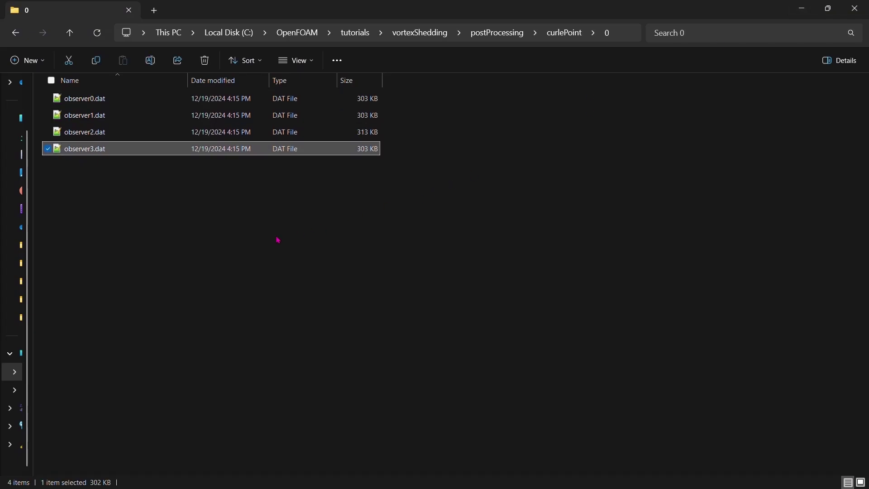
{"action": "key", "text": "Up"}
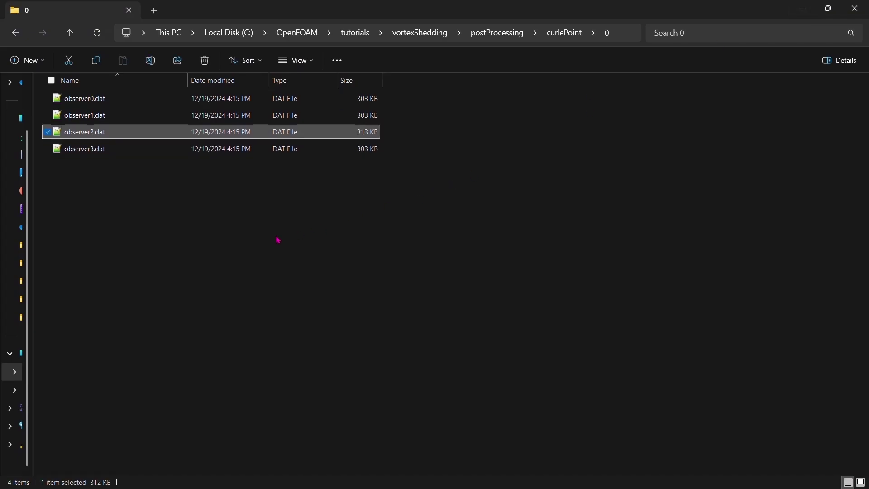
{"action": "key", "text": "Up"}
{"action": "key", "text": "Up"}
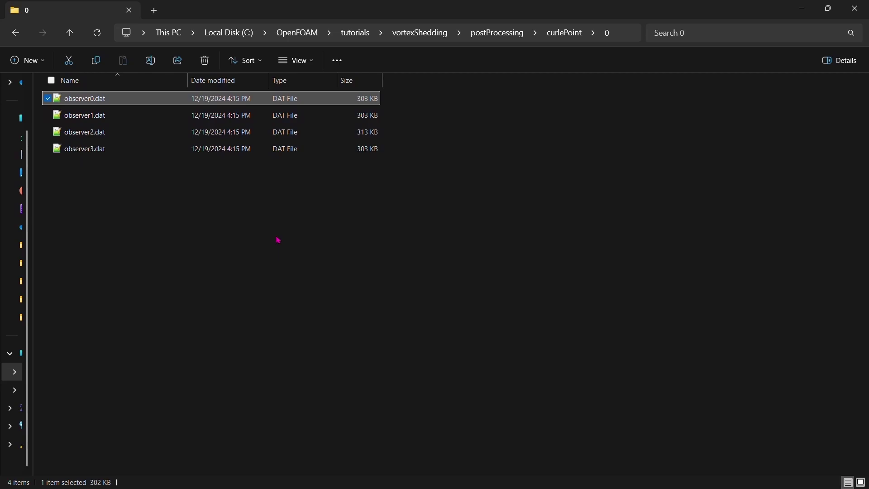
Go up to postProcessing and open the 00000001 folder inside curleSurface, surface, data
{"action": "key", "text": "alt+Up"}
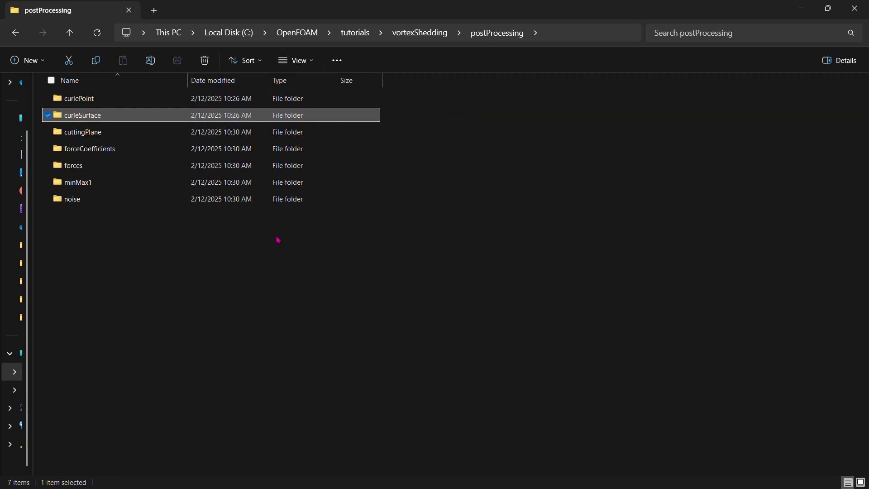
{"action": "key", "text": "Return"}
{"action": "key", "text": "Down"}
{"action": "key", "text": "Return"}
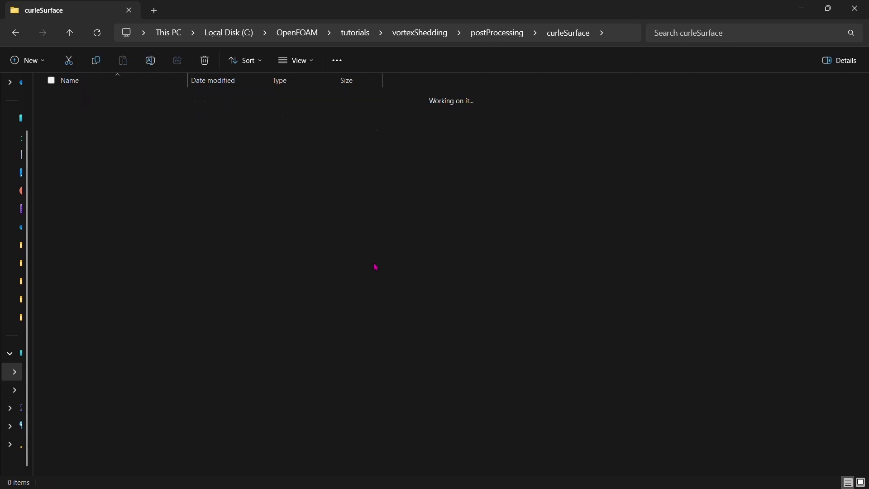
{"action": "key", "text": "Down"}
{"action": "key", "text": "Return"}
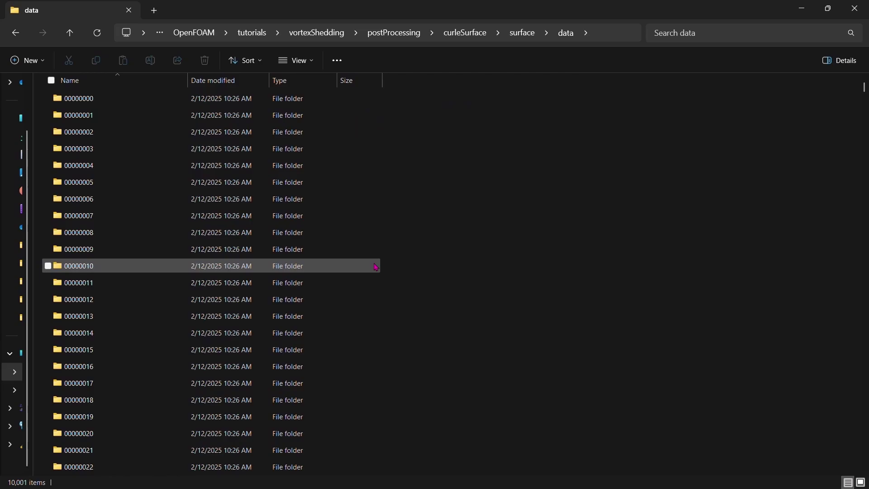
{"action": "key", "text": "Down"}
{"action": "key", "text": "Down"}
{"action": "key", "text": "Return"}
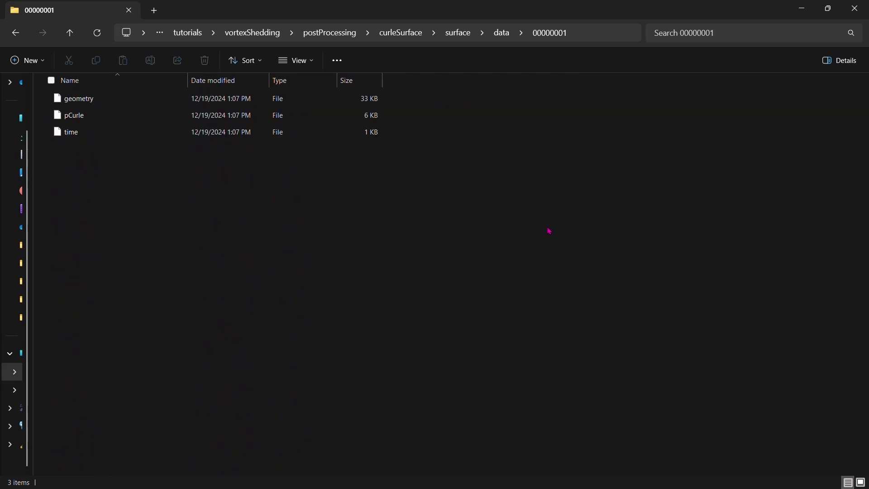
Look over the geometry, pCurle and time files in the 00000001 folder
{"action": "key", "text": "Down"}
{"action": "key", "text": "Down"}
{"action": "key", "text": "Home"}
{"action": "key", "text": "Down"}
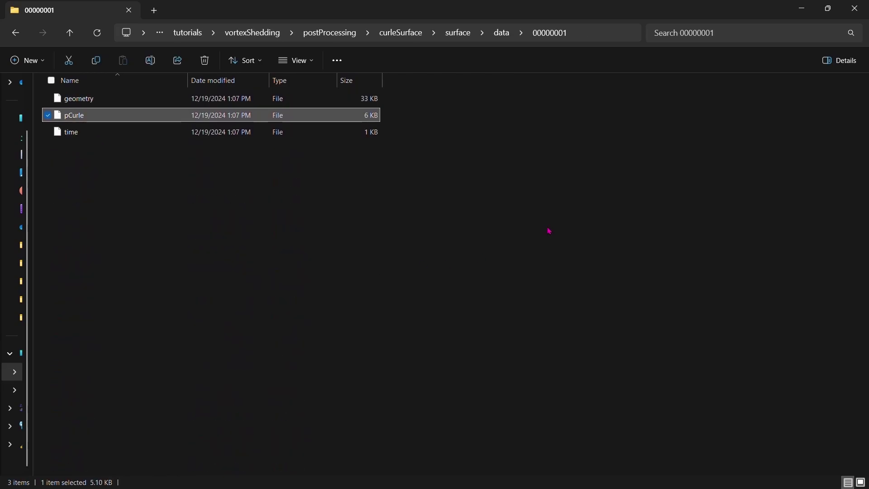
{"action": "key", "text": "Down"}
Return to the curleSurface surface folder and look over the data folder, fieldsDict and surface.case
{"action": "key", "text": "alt+Up"}
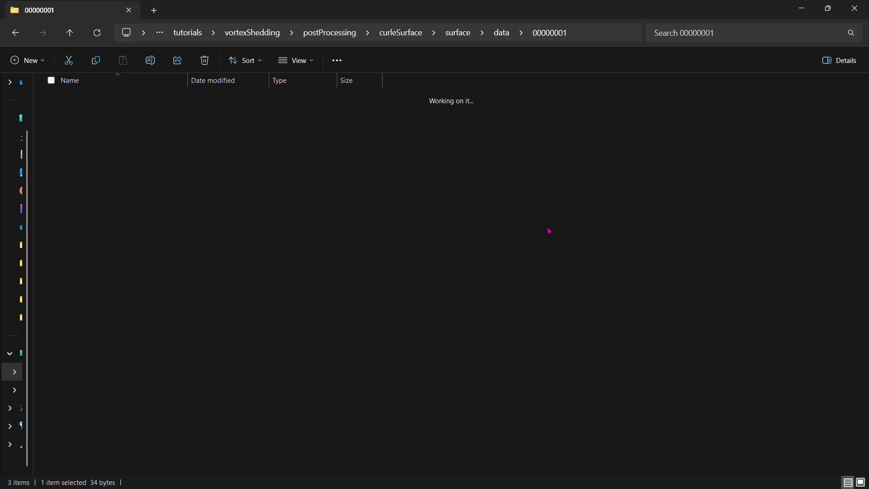
{"action": "key", "text": "alt+Up"}
{"action": "key", "text": "Down"}
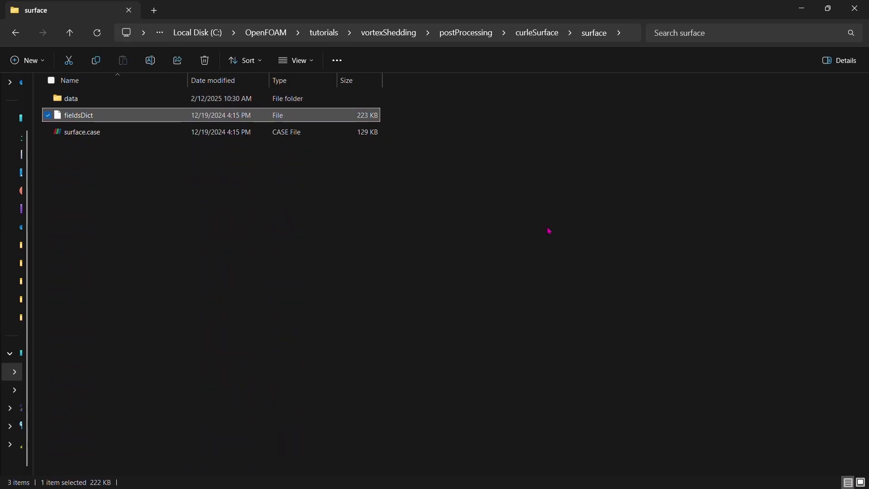
{"action": "key", "text": "Down"}
{"action": "key", "text": "Up"}
{"action": "key", "text": "Up"}
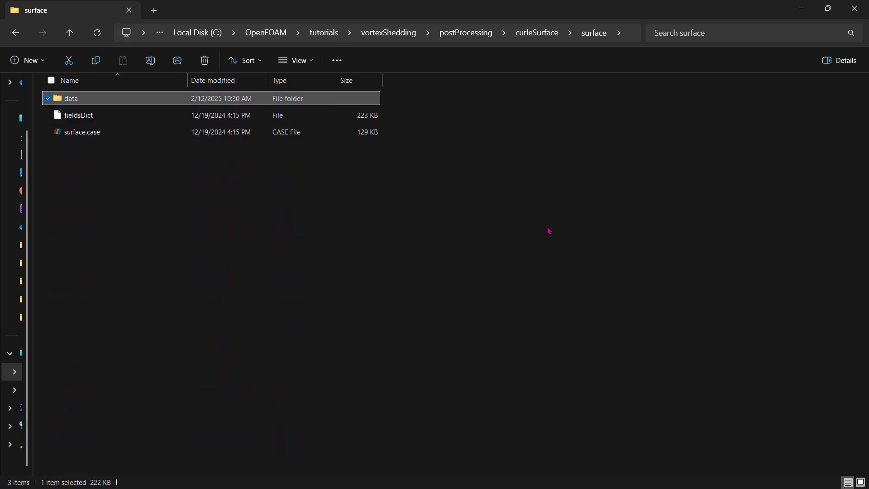
Load surface.obj from the vortexShedding case folder into the open ParaView session and apply it
{"action": "key", "text": "alt+Up"}
{"action": "key", "text": "alt+Up"}
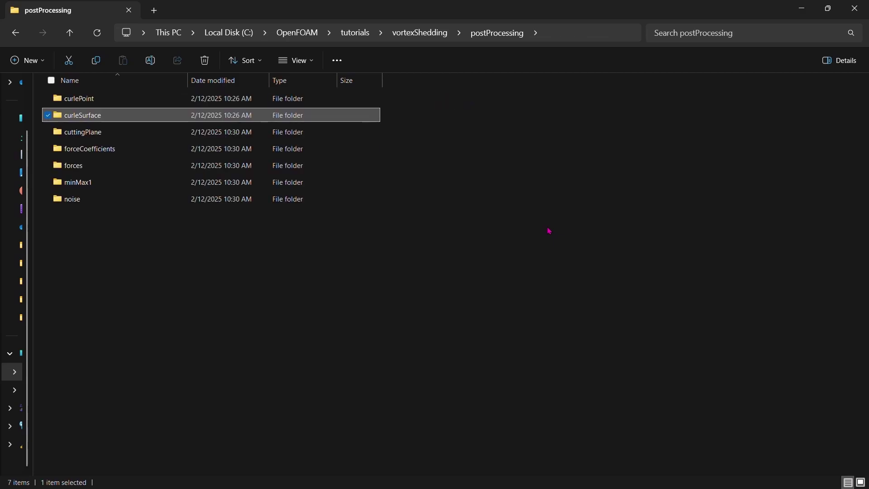
{"action": "key", "text": "alt+Up"}
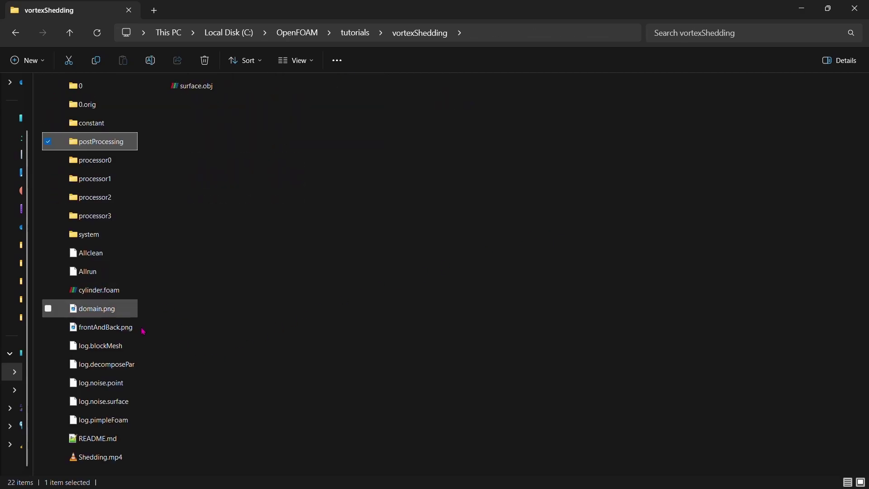
{"action": "left_click", "coordinate": [150, 317]}
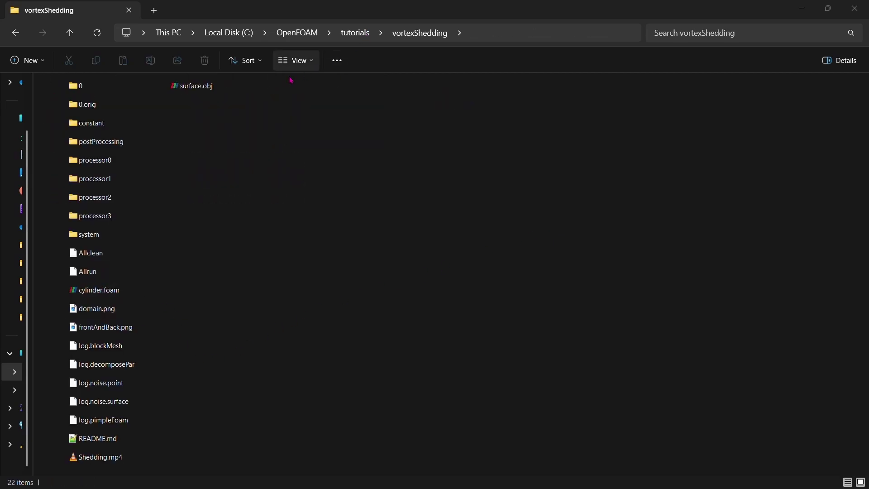
{"action": "left_click", "coordinate": [194, 93]}
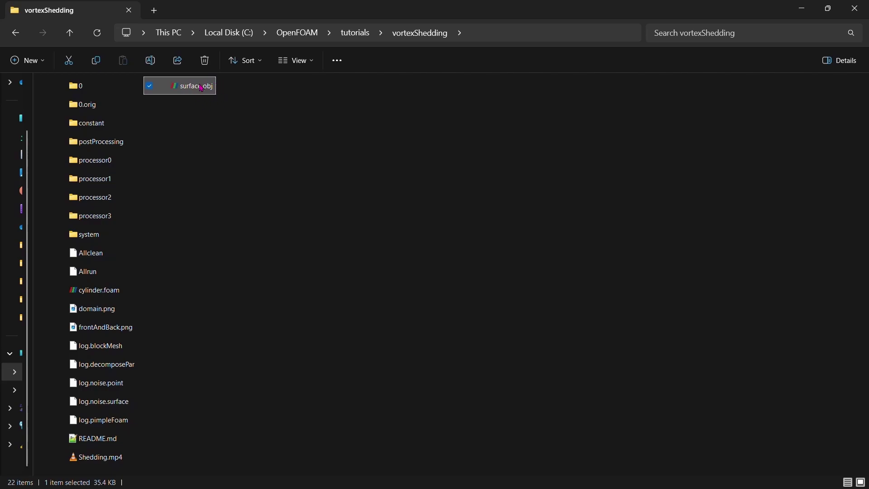
{"action": "left_click", "coordinate": [372, 107]}
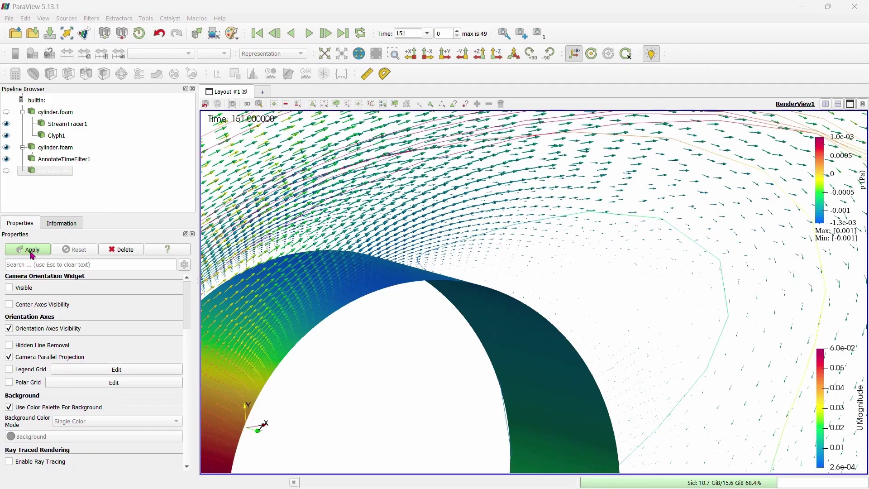
{"action": "left_click", "coordinate": [25, 252]}
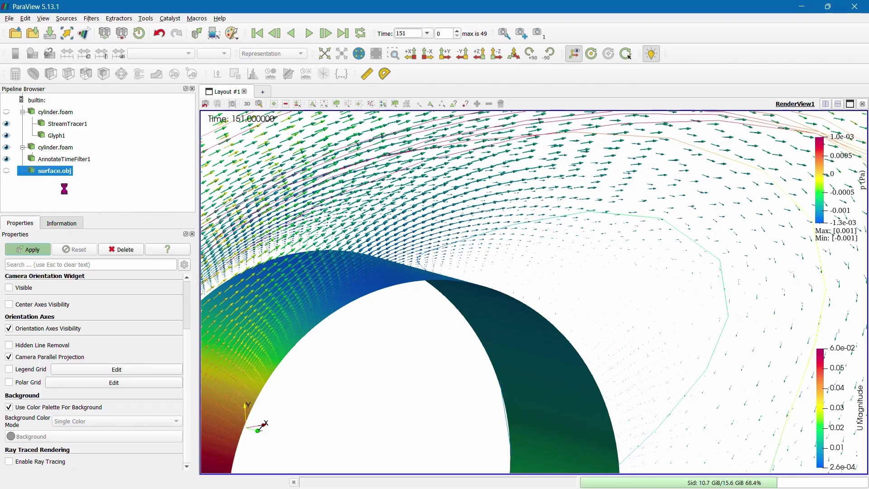
Examine the position of the loaded surface relative to the cylinder and the streamlines from several angles
{"action": "scroll", "coordinate": [367, 292], "scroll_direction": "down", "scroll_amount": 5}
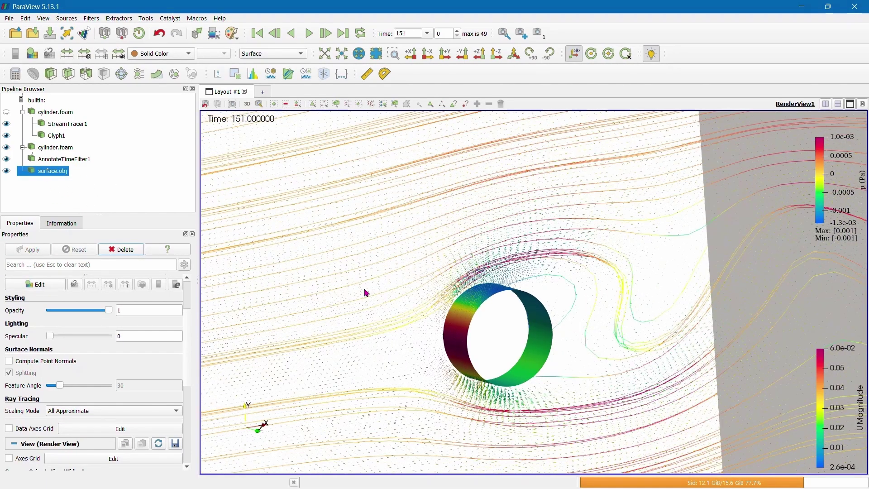
{"action": "scroll", "coordinate": [483, 320], "scroll_direction": "down", "scroll_amount": 3}
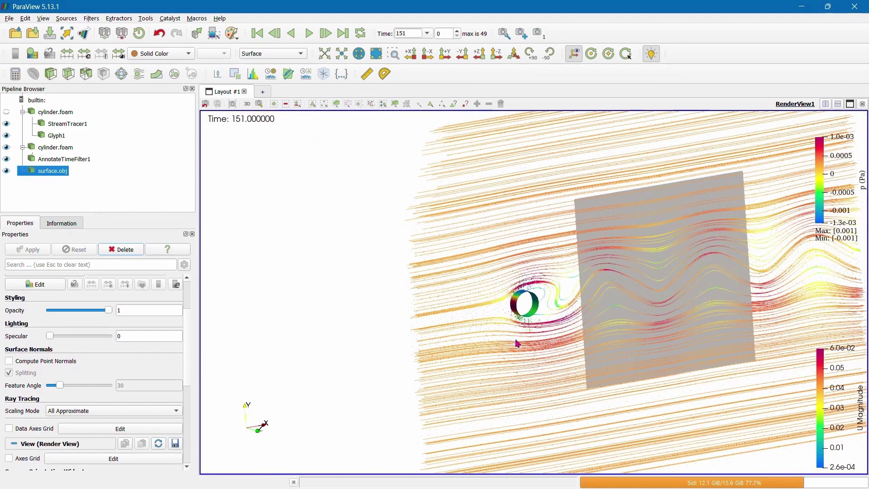
{"action": "middle_click_drag", "start_coordinate": [633, 322], "coordinate": [471, 283]}
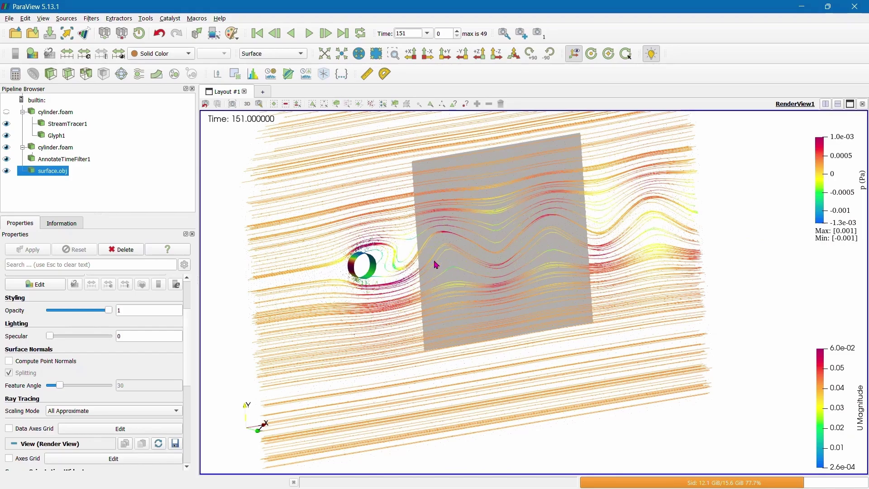
{"action": "left_click_drag", "start_coordinate": [436, 264], "coordinate": [452, 274]}
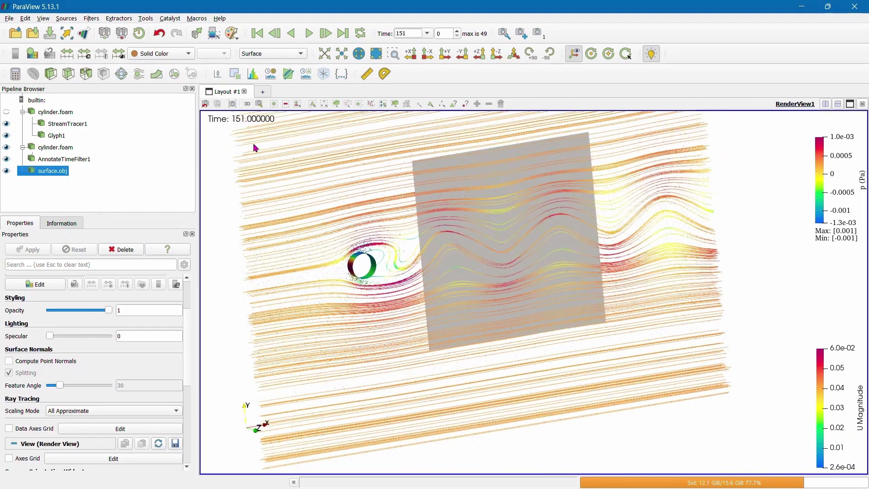
{"action": "left_click", "coordinate": [375, 55]}
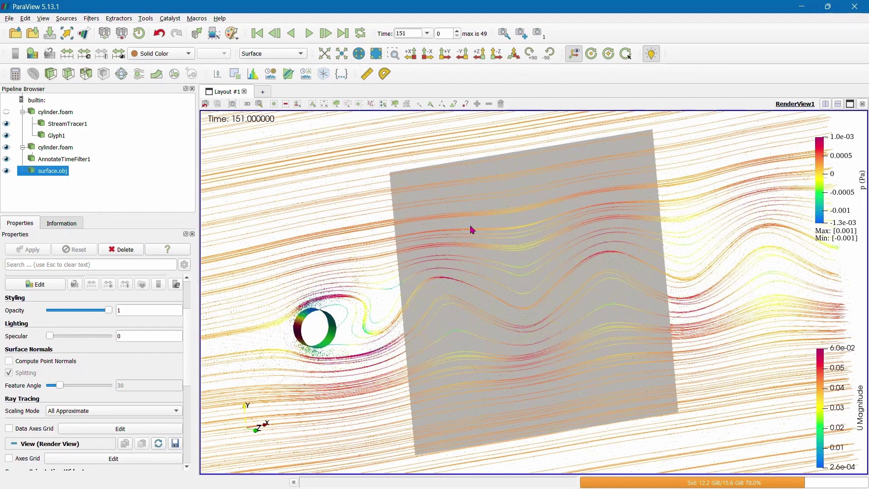
{"action": "left_click_drag", "start_coordinate": [470, 230], "coordinate": [484, 280]}
{"action": "left_click_drag", "start_coordinate": [390, 306], "coordinate": [532, 205]}
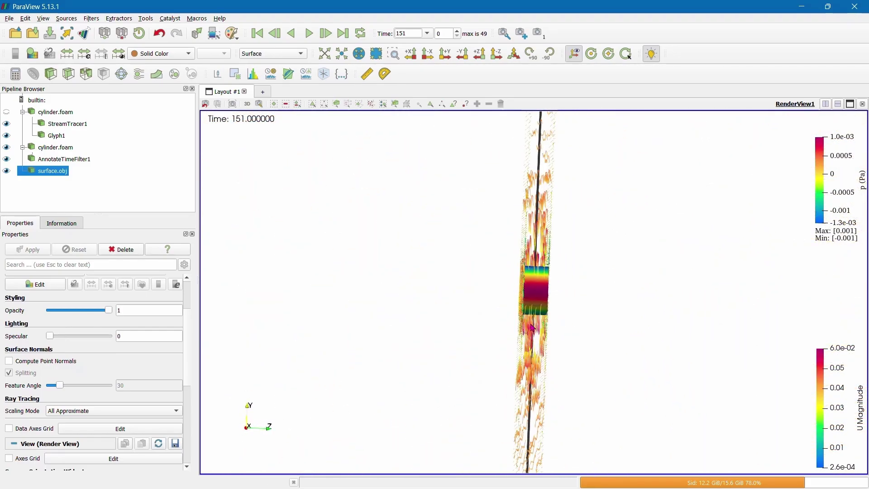
{"action": "left_click_drag", "start_coordinate": [539, 307], "coordinate": [527, 226]}
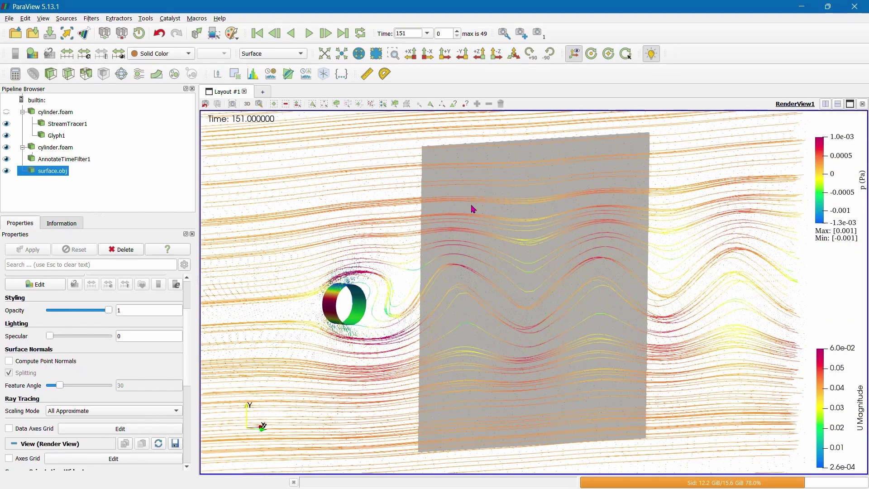
Inspect the streamlines and glyph arrows crossing the sampling surface up close and around its edges
{"action": "mouse_move", "coordinate": [471, 208]}
{"action": "left_mouse_down"}
{"action": "mouse_move", "coordinate": [524, 200]}
{"action": "mouse_move", "coordinate": [468, 216]}
{"action": "left_mouse_up"}
{"action": "right_click_drag", "start_coordinate": [469, 215], "coordinate": [461, 430]}
{"action": "right_click_drag", "start_coordinate": [477, 297], "coordinate": [434, 368]}
{"action": "right_click_drag", "start_coordinate": [399, 287], "coordinate": [385, 233]}
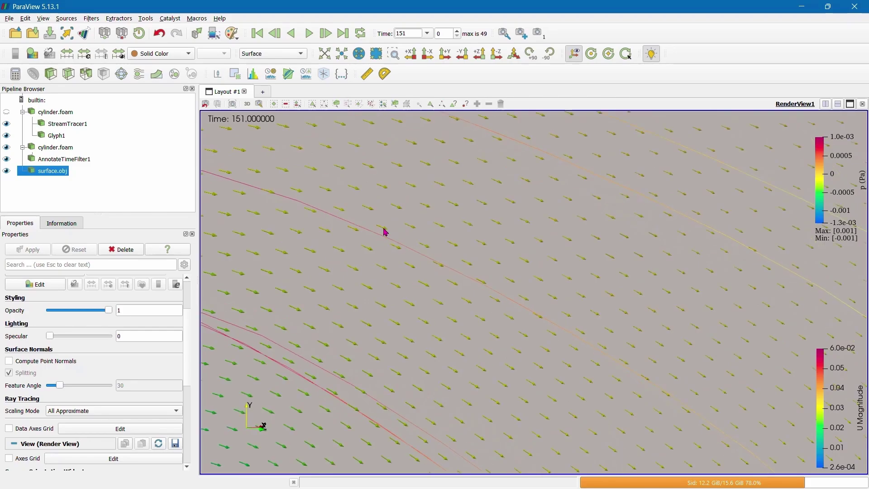
{"action": "mouse_move", "coordinate": [523, 275]}
{"action": "right_mouse_down"}
{"action": "mouse_move", "coordinate": [555, 333]}
{"action": "mouse_move", "coordinate": [599, 157]}
{"action": "mouse_move", "coordinate": [604, 203]}
{"action": "right_mouse_up"}
{"action": "middle_click_drag", "start_coordinate": [599, 241], "coordinate": [542, 235]}
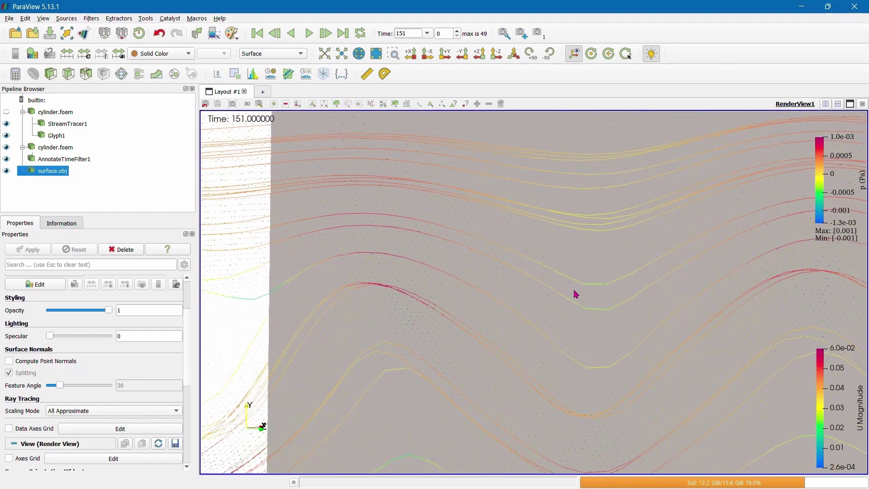
{"action": "right_click_drag", "start_coordinate": [557, 361], "coordinate": [531, 380]}
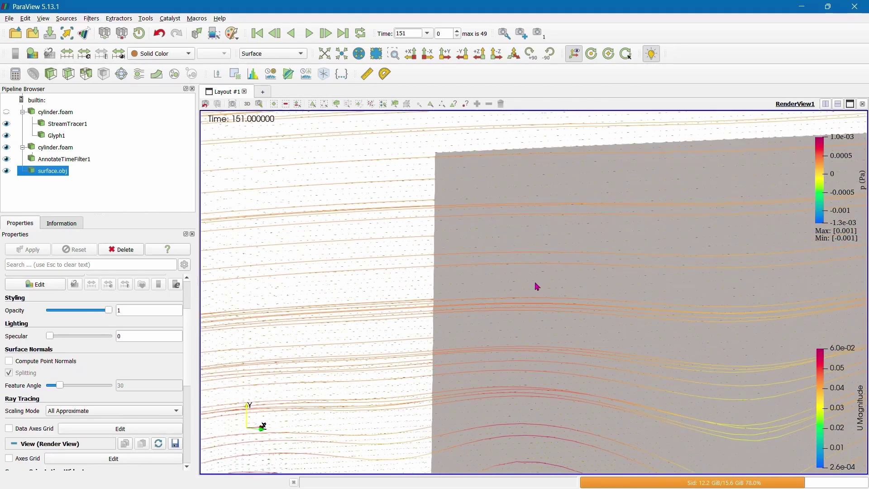
{"action": "right_click_drag", "start_coordinate": [537, 286], "coordinate": [535, 360]}
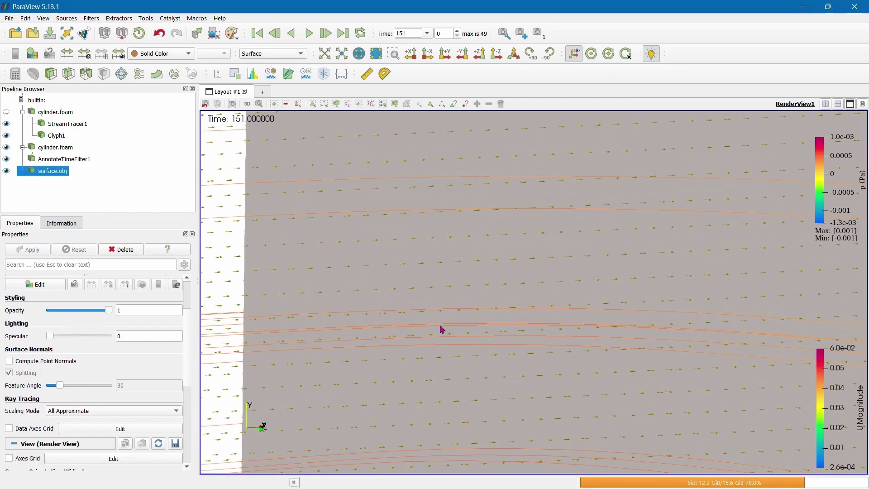
{"action": "mouse_move", "coordinate": [443, 330]}
{"action": "right_mouse_down"}
{"action": "mouse_move", "coordinate": [471, 409]}
{"action": "mouse_move", "coordinate": [557, 431]}
{"action": "mouse_move", "coordinate": [607, 423]}
{"action": "mouse_move", "coordinate": [461, 351]}
{"action": "mouse_move", "coordinate": [480, 217]}
{"action": "mouse_move", "coordinate": [483, 287]}
{"action": "mouse_move", "coordinate": [515, 163]}
{"action": "mouse_move", "coordinate": [511, 320]}
{"action": "right_mouse_up"}
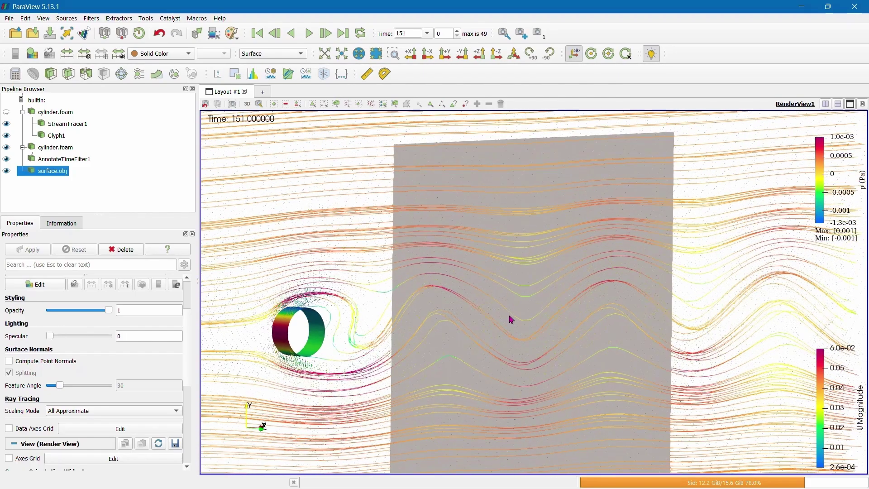
{"action": "middle_click_drag", "start_coordinate": [511, 320], "coordinate": [493, 280]}
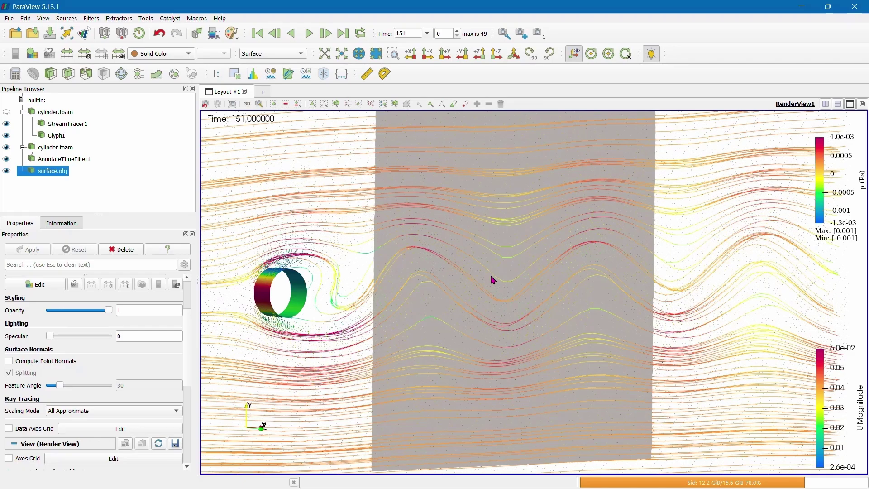
{"action": "scroll", "coordinate": [491, 285], "scroll_direction": "up", "scroll_amount": 3}
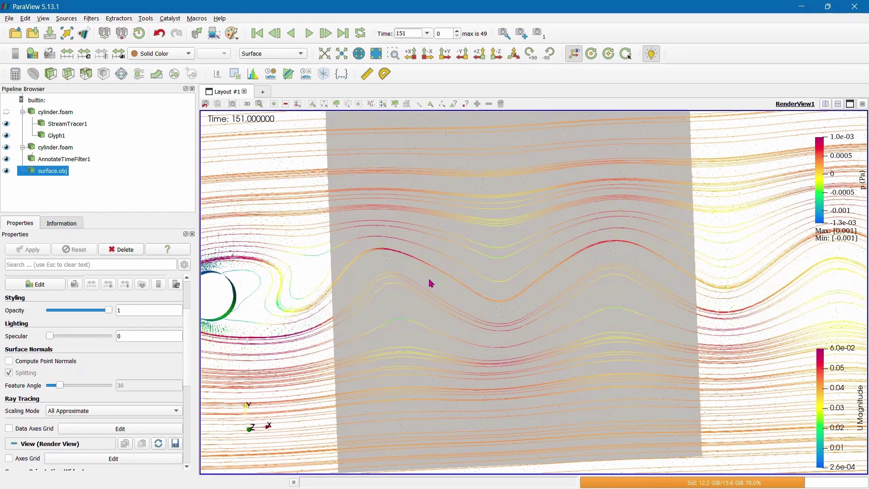
{"action": "scroll", "coordinate": [469, 308], "scroll_direction": "down", "scroll_amount": 3}
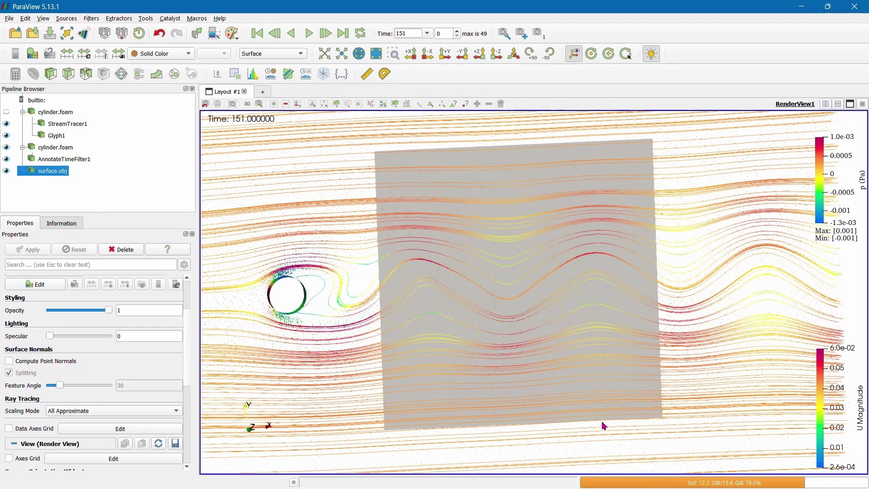
View the model face-on along the Z axis and hide the StreamTracer1 streamlines
{"action": "left_click", "coordinate": [480, 53]}
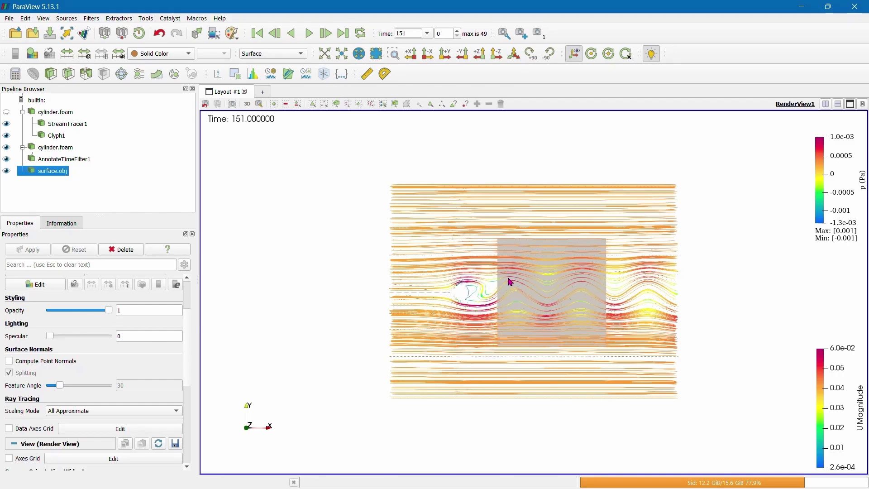
{"action": "left_click", "coordinate": [7, 125]}
{"action": "right_click_drag", "start_coordinate": [549, 324], "coordinate": [551, 370]}
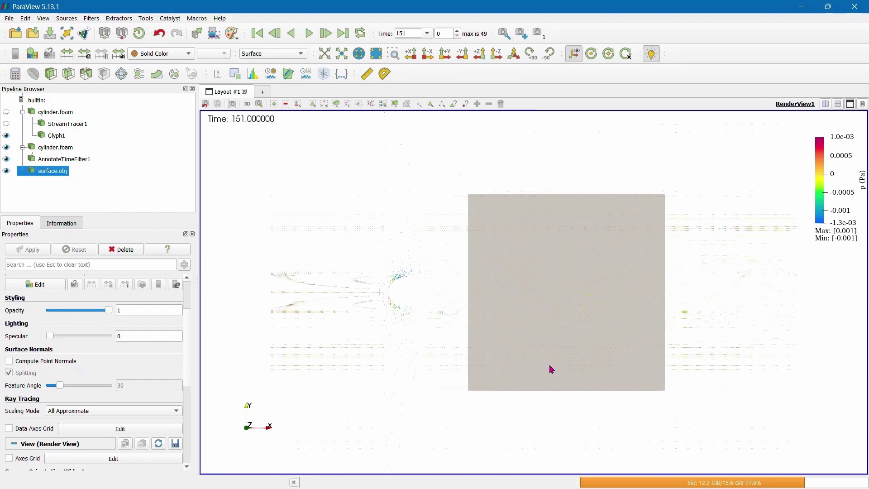
Inspect the bare surface beside the cylinder at an angle and its glyph arrows up close
{"action": "left_click_drag", "start_coordinate": [499, 330], "coordinate": [466, 286]}
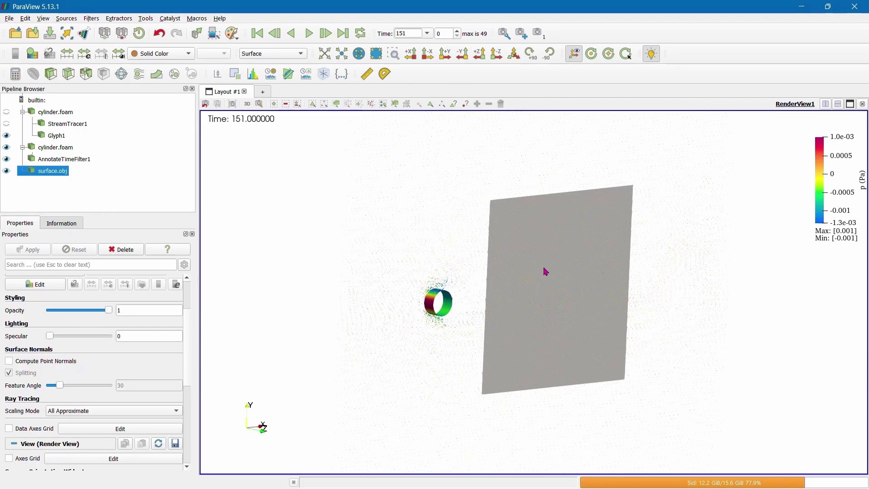
{"action": "right_click_drag", "start_coordinate": [509, 245], "coordinate": [493, 349]}
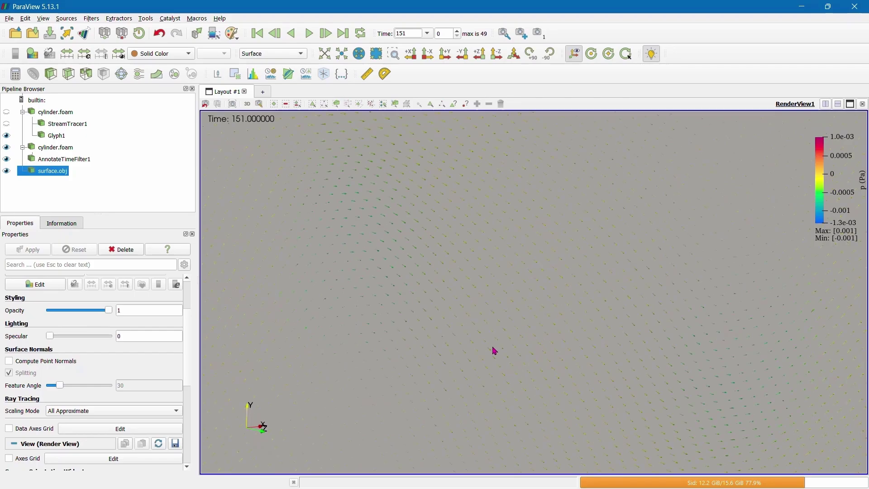
{"action": "right_click_drag", "start_coordinate": [643, 373], "coordinate": [665, 217]}
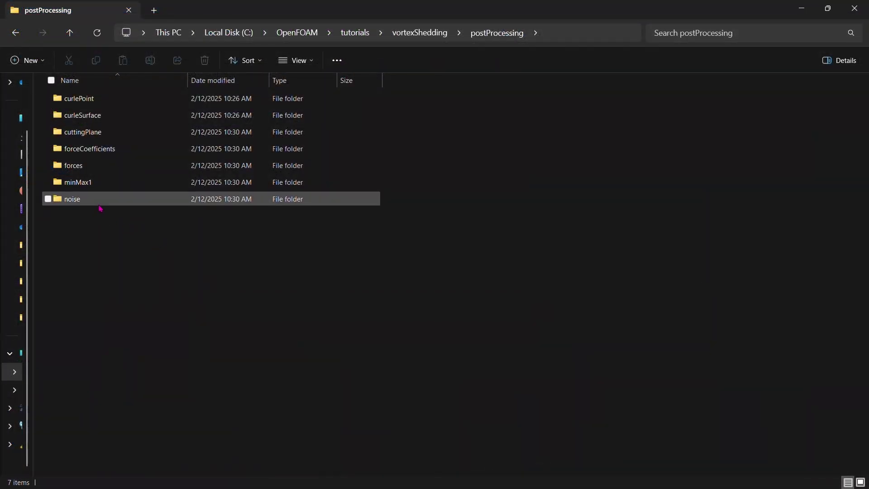
Browse from postProcessing through noise, surfaceNoise, input0, surface and fft into the inner surface folder and pick out surface.case
{"action": "double_click", "coordinate": [99, 204]}
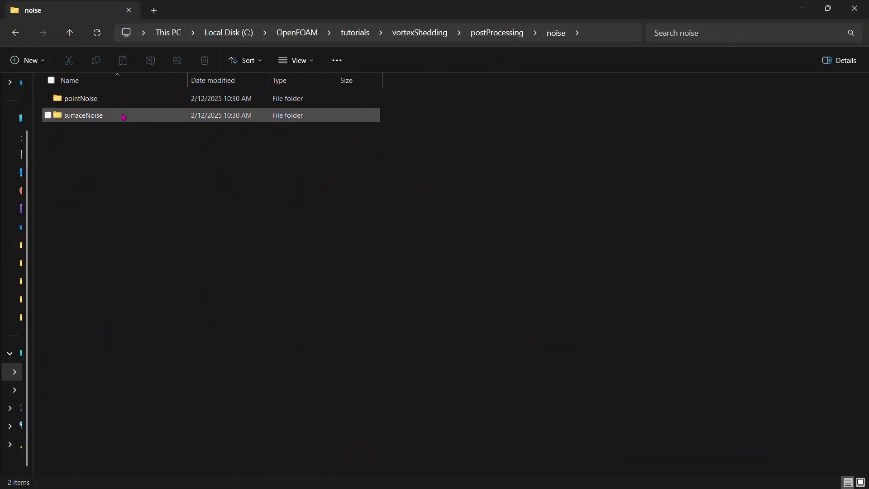
{"action": "double_click", "coordinate": [123, 117]}
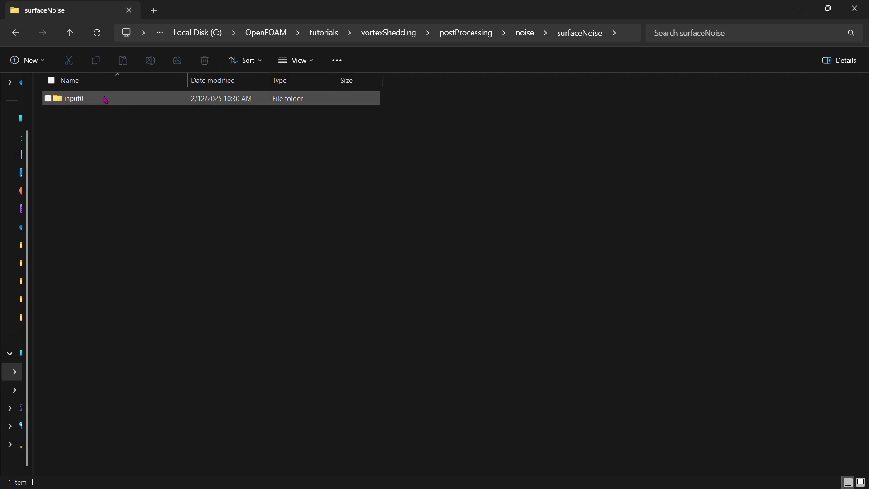
{"action": "double_click", "coordinate": [105, 99]}
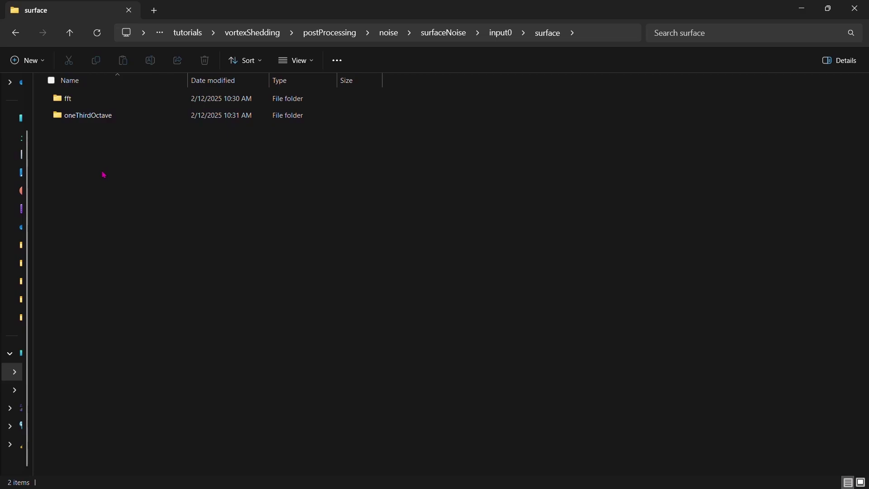
{"action": "double_click", "coordinate": [116, 96]}
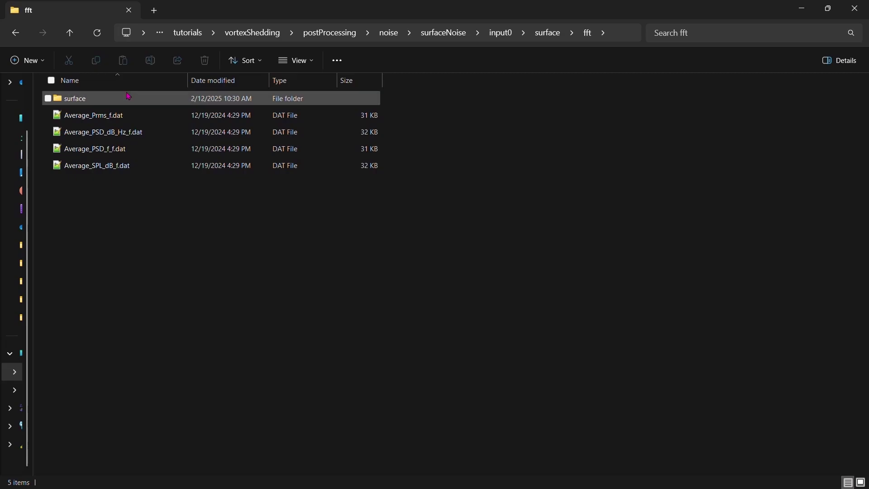
{"action": "double_click", "coordinate": [94, 100]}
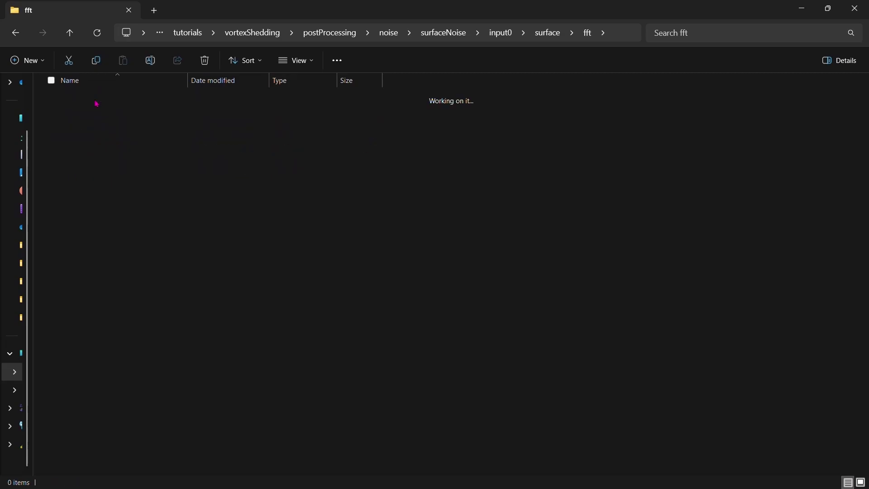
{"action": "left_click", "coordinate": [97, 135]}
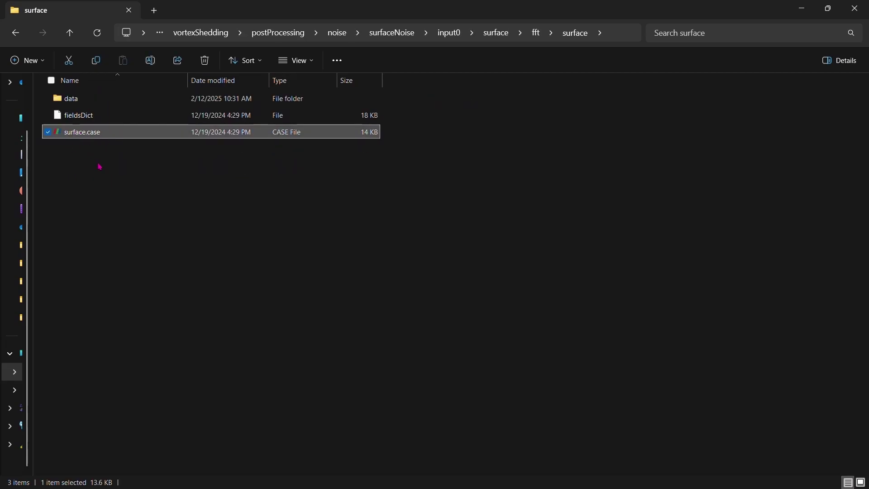
{"action": "left_click", "coordinate": [100, 167]}
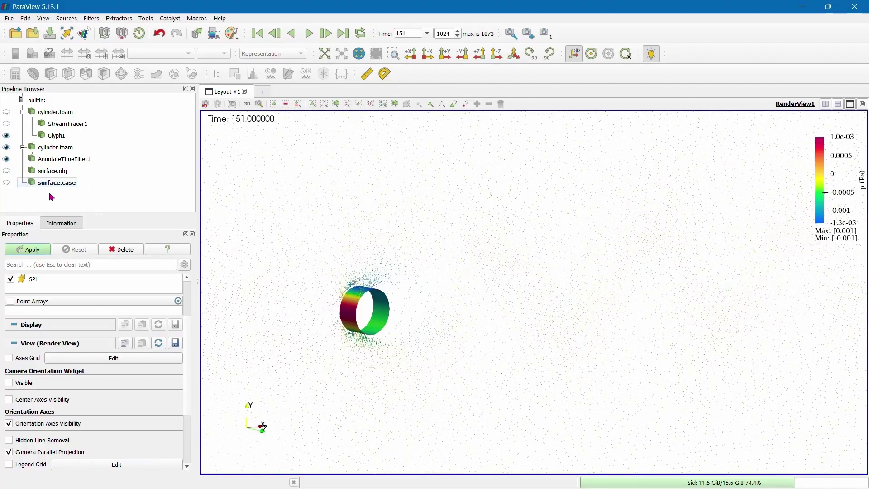
Load surface.case in ParaView, coloured by Prmsf, and go to the first time step
{"action": "left_click", "coordinate": [26, 248]}
{"action": "left_click_drag", "start_coordinate": [662, 245], "coordinate": [269, 97]}
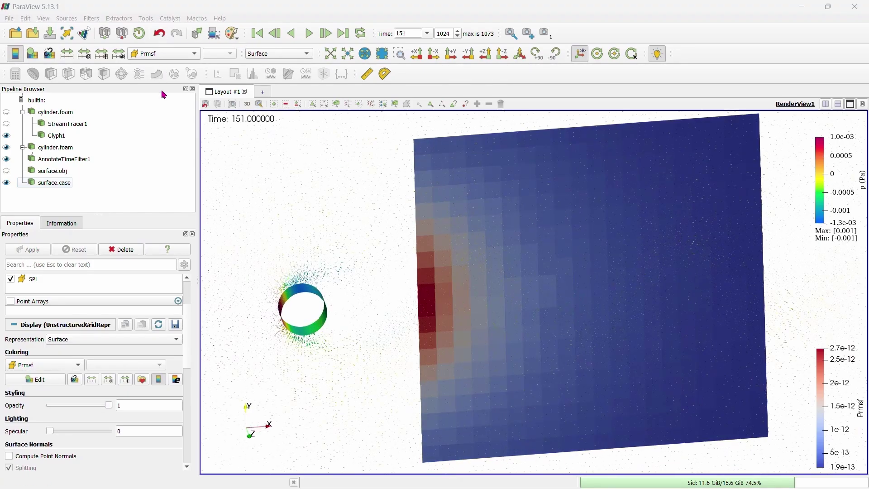
{"action": "left_click", "coordinate": [257, 33]}
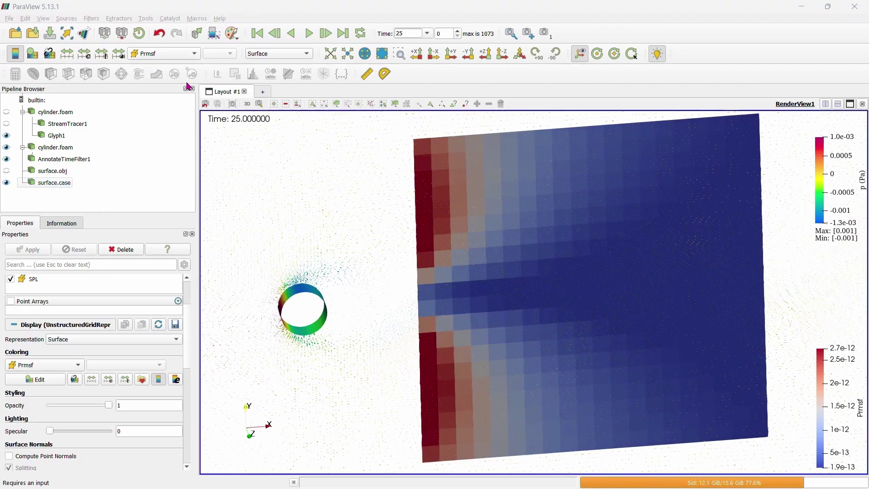
Hide AnnotateTimeFilter1, the second cylinder.foam and Glyph1, and view the surface.case plane face-on along -Z
{"action": "left_click", "coordinate": [6, 159]}
{"action": "left_click", "coordinate": [6, 147]}
{"action": "left_click", "coordinate": [7, 136]}
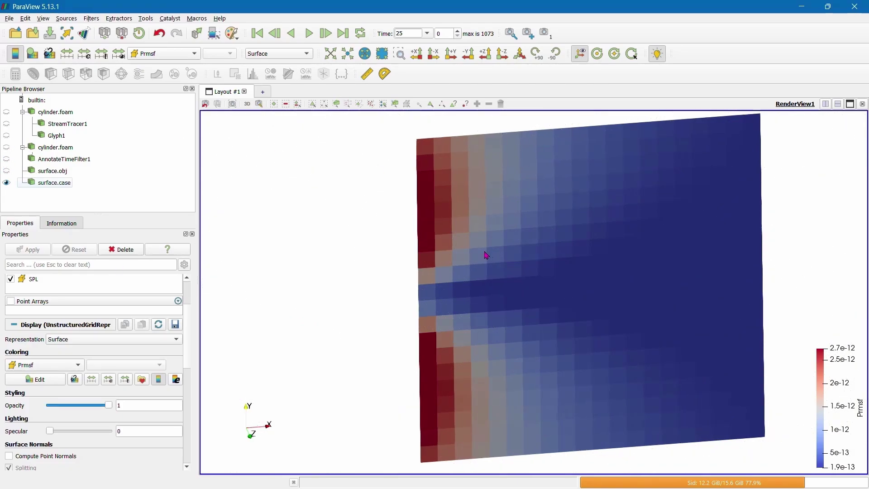
{"action": "left_click_drag", "start_coordinate": [485, 255], "coordinate": [493, 217]}
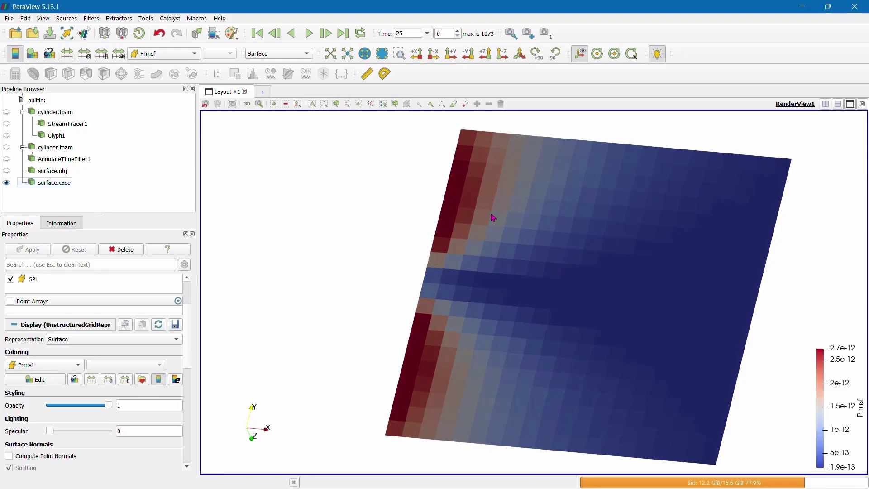
{"action": "left_click", "coordinate": [502, 59]}
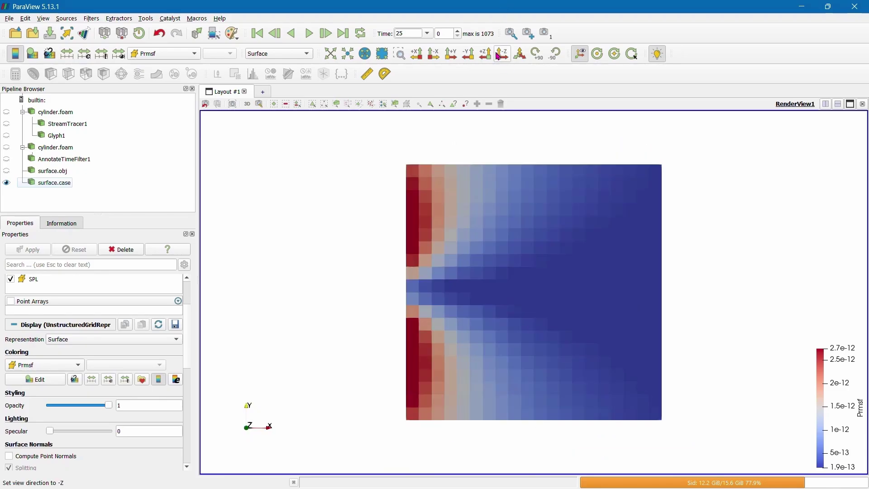
Apply the Rainbow Uniform colour preset to the Prmsf colouring of surface.case
{"action": "left_click", "coordinate": [141, 379]}
{"action": "left_click", "coordinate": [264, 325]}
{"action": "left_click", "coordinate": [648, 103]}
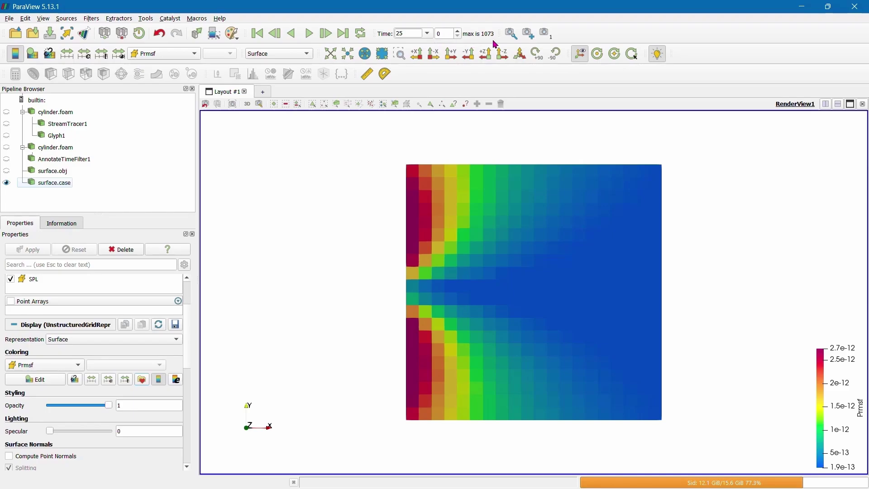
Look through the available time values and advance the Prmsf field frame by frame to time 25.415
{"action": "left_click", "coordinate": [427, 33]}
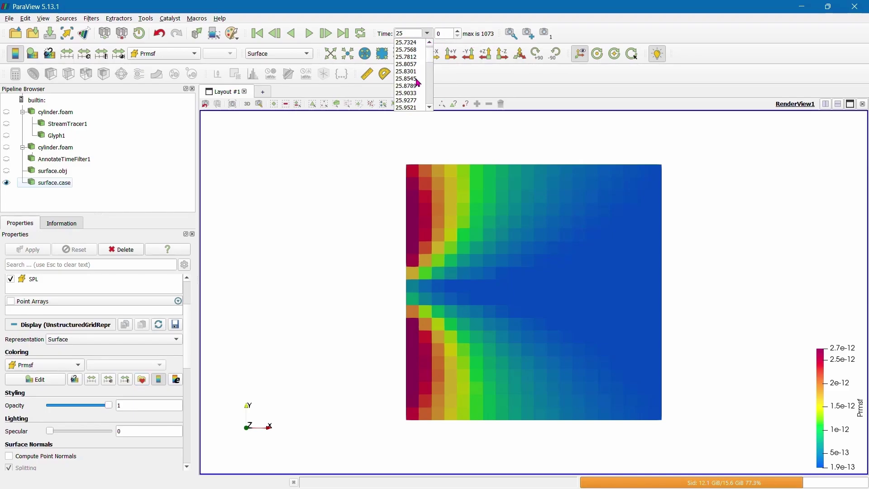
{"action": "mouse_move", "coordinate": [429, 52]}
{"action": "left_mouse_down"}
{"action": "mouse_move", "coordinate": [427, 90]}
{"action": "mouse_move", "coordinate": [435, 55]}
{"action": "left_mouse_up"}
{"action": "scroll", "coordinate": [428, 90], "scroll_direction": "down", "scroll_amount": 4}
{"action": "left_click", "coordinate": [408, 49]}
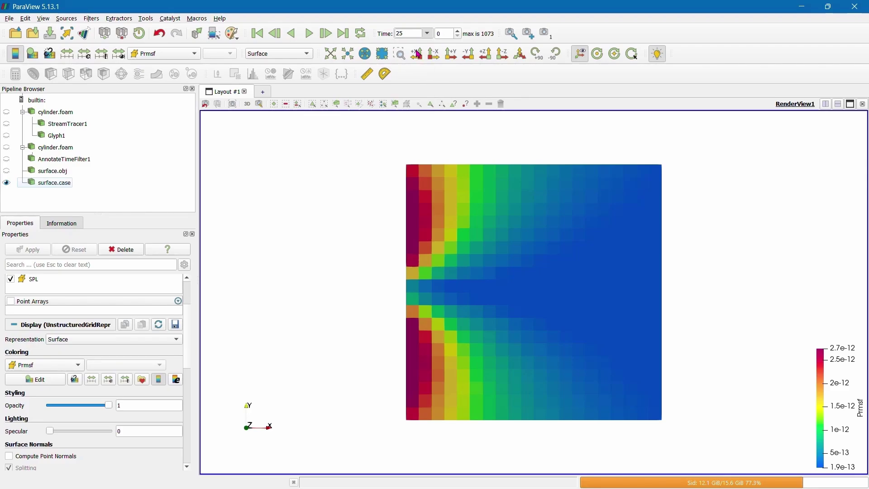
{"action": "left_click", "coordinate": [325, 36]}
{"action": "left_click", "coordinate": [325, 39]}
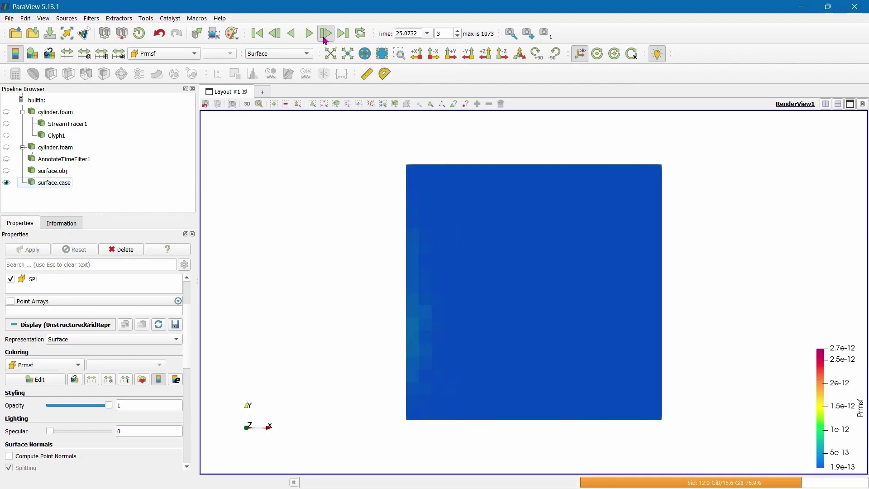
{"action": "left_click", "coordinate": [325, 38]}
{"action": "left_click", "coordinate": [325, 38]}
{"action": "left_click", "coordinate": [325, 39]}
{"action": "left_click", "coordinate": [326, 39]}
{"action": "left_click", "coordinate": [326, 40]}
{"action": "left_click", "coordinate": [326, 39]}
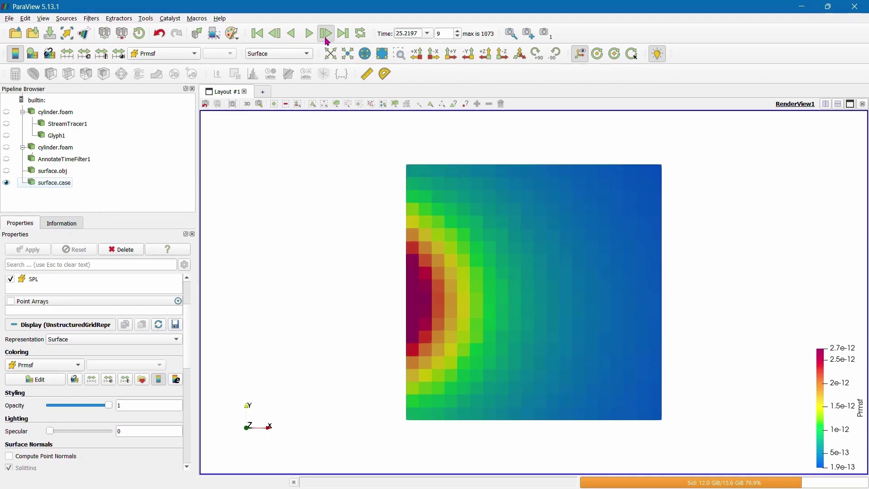
{"action": "left_click", "coordinate": [326, 39]}
{"action": "left_click", "coordinate": [326, 39]}
{"action": "left_click", "coordinate": [326, 38]}
{"action": "left_click", "coordinate": [326, 33]}
{"action": "left_click", "coordinate": [325, 33]}
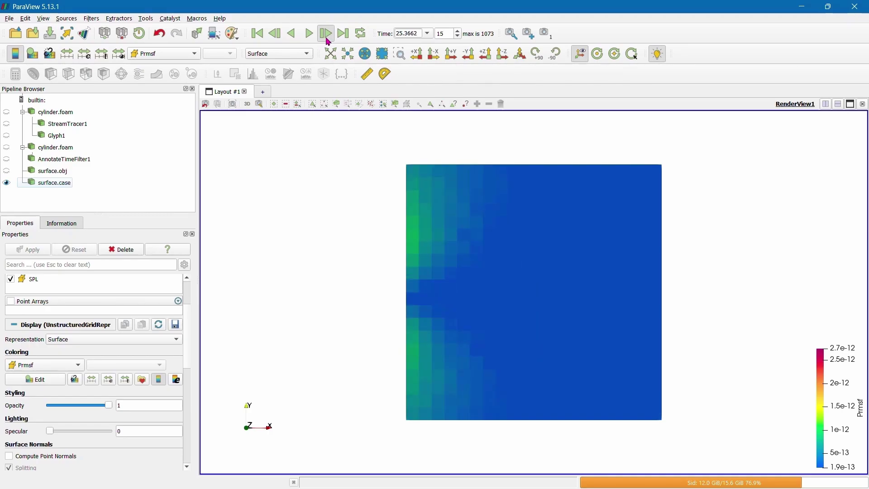
{"action": "left_click", "coordinate": [325, 33]}
{"action": "left_click", "coordinate": [326, 33]}
Show the AnnotateTimeFilter1 time label, then advance and play the Prmsf field, stopping at time 26.0254
{"action": "left_click", "coordinate": [7, 159]}
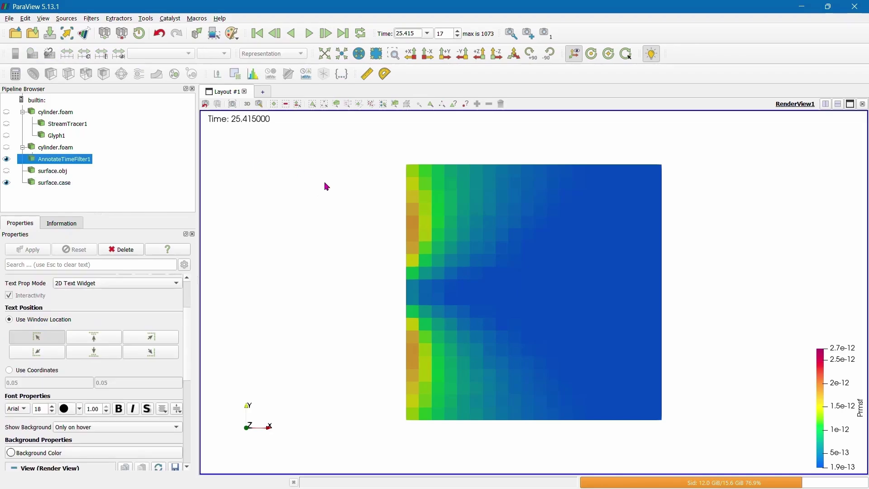
{"action": "left_click", "coordinate": [330, 37]}
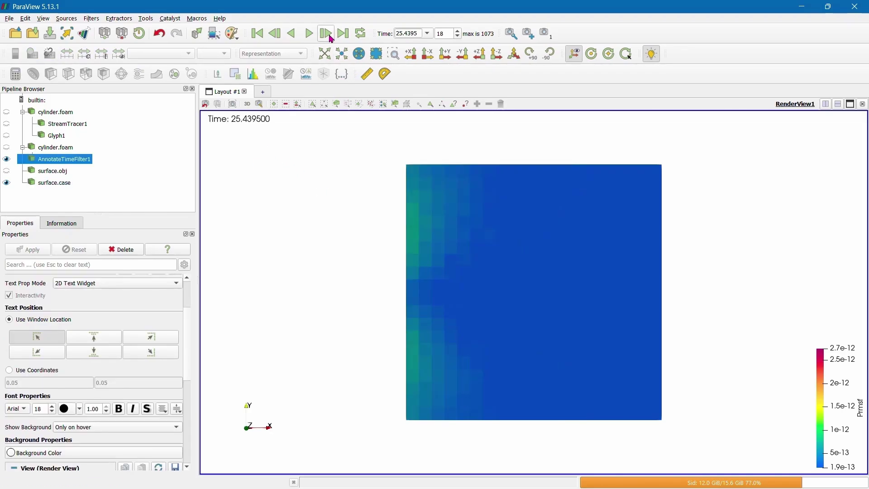
{"action": "left_click", "coordinate": [330, 37]}
{"action": "left_click", "coordinate": [330, 37]}
{"action": "left_click", "coordinate": [330, 37]}
{"action": "left_click", "coordinate": [330, 37]}
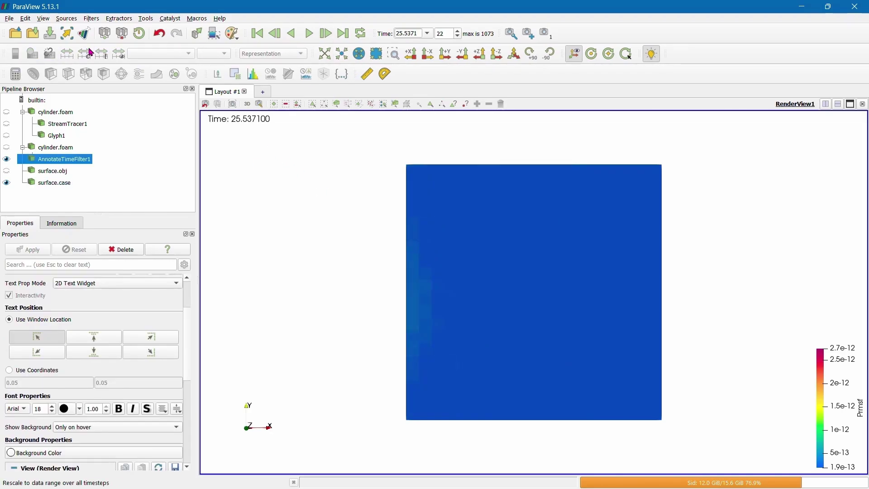
{"action": "left_click", "coordinate": [310, 33]}
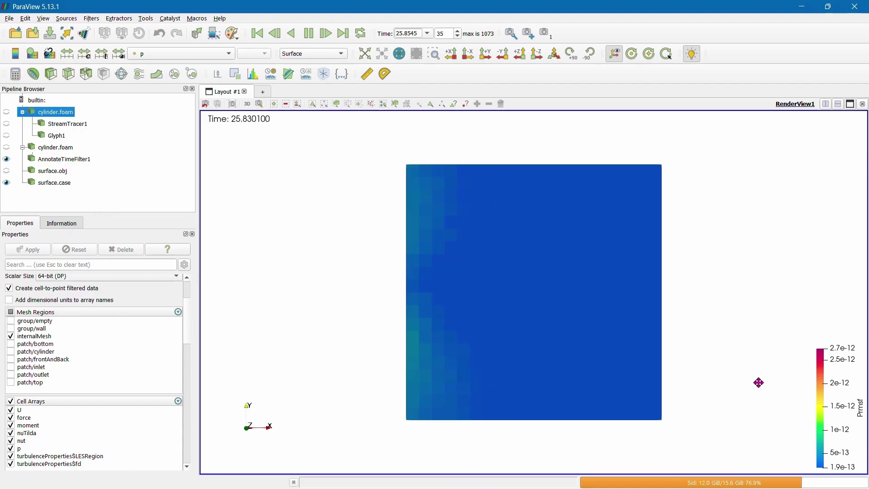
{"action": "left_click", "coordinate": [308, 34]}
Rescale the Prmsf colour range of surface.case to the data range at the current time
{"action": "left_click", "coordinate": [58, 161]}
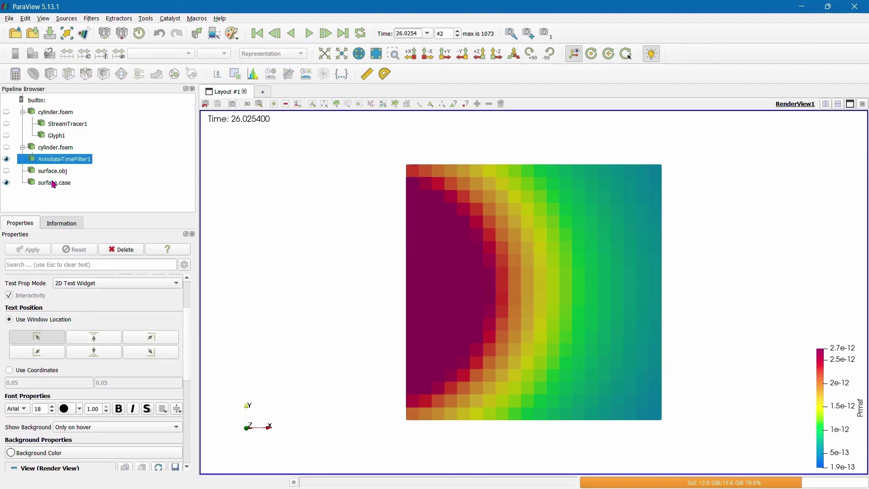
{"action": "key", "text": "Down"}
{"action": "key", "text": "Down"}
{"action": "left_click", "coordinate": [67, 54]}
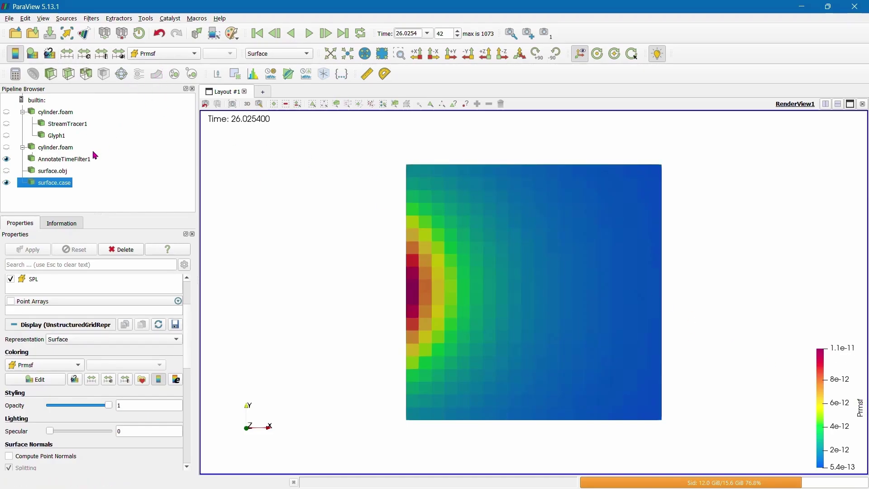
Colour surface.case by SPL with the Rainbow Uniform preset and move the colour legend higher beside the surface
{"action": "left_click", "coordinate": [161, 56]}
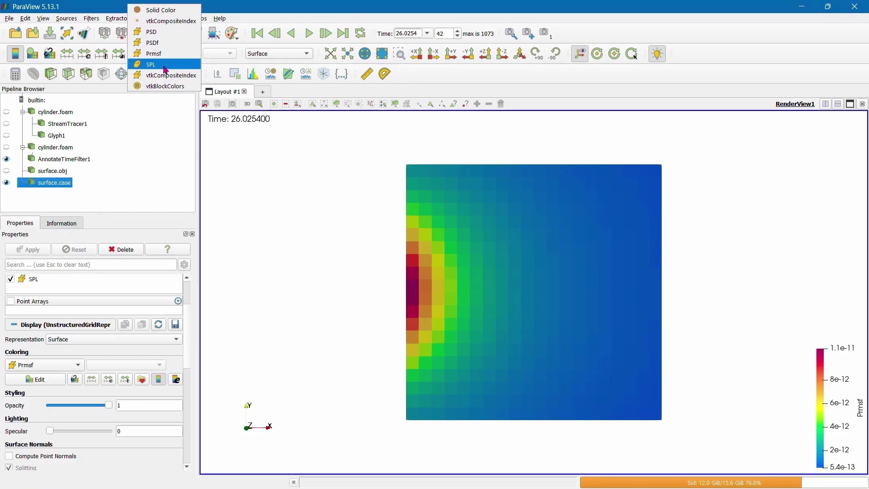
{"action": "left_click", "coordinate": [164, 64]}
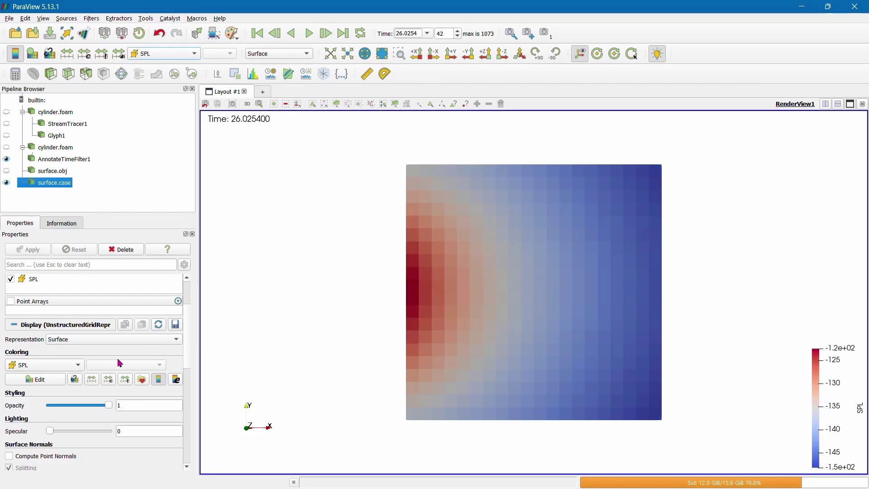
{"action": "left_click", "coordinate": [141, 384]}
{"action": "double_click", "coordinate": [273, 328]}
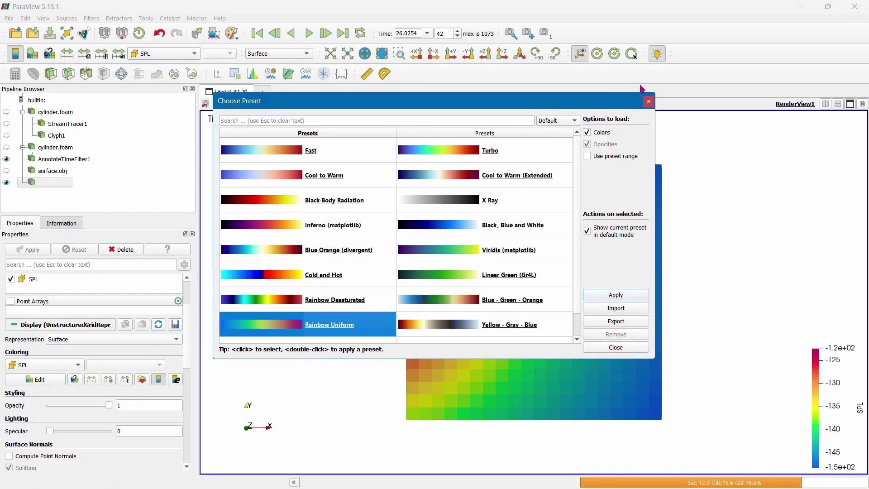
{"action": "left_click", "coordinate": [648, 102]}
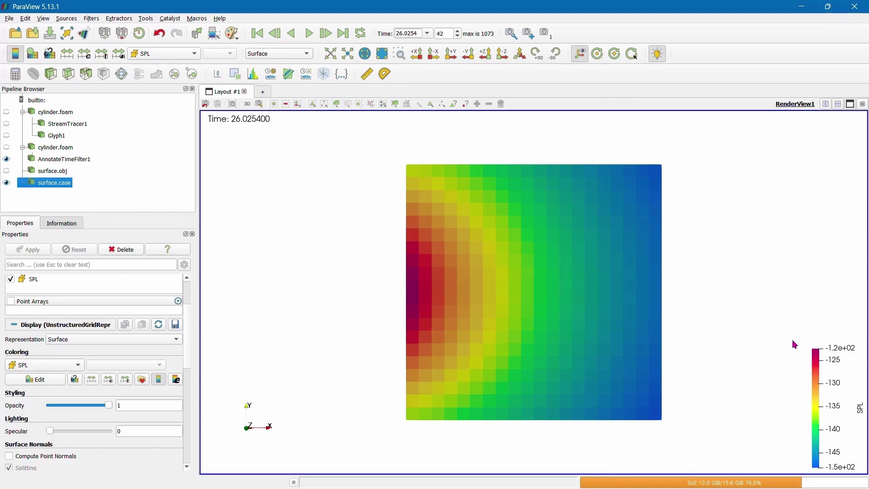
{"action": "left_click_drag", "start_coordinate": [835, 390], "coordinate": [829, 330]}
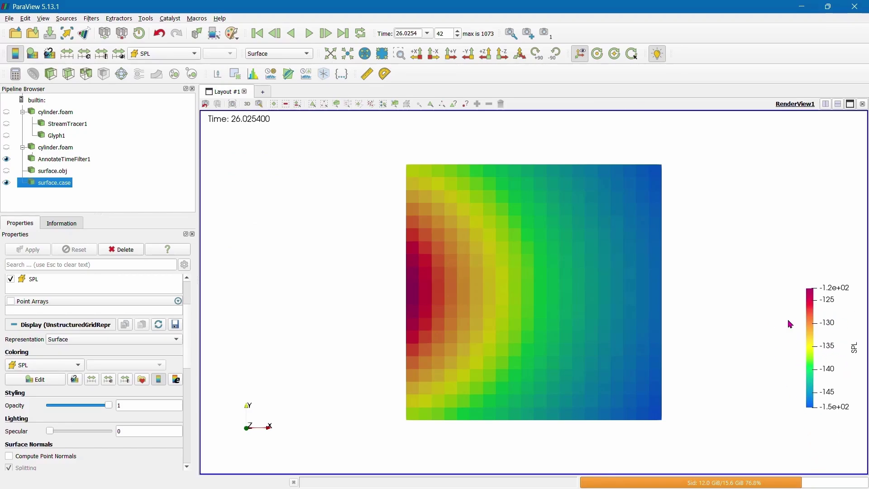
Advance the SPL field through the next time steps and play its animation from time 25
{"action": "left_click", "coordinate": [326, 33]}
{"action": "left_click", "coordinate": [325, 36]}
{"action": "left_click", "coordinate": [325, 37]}
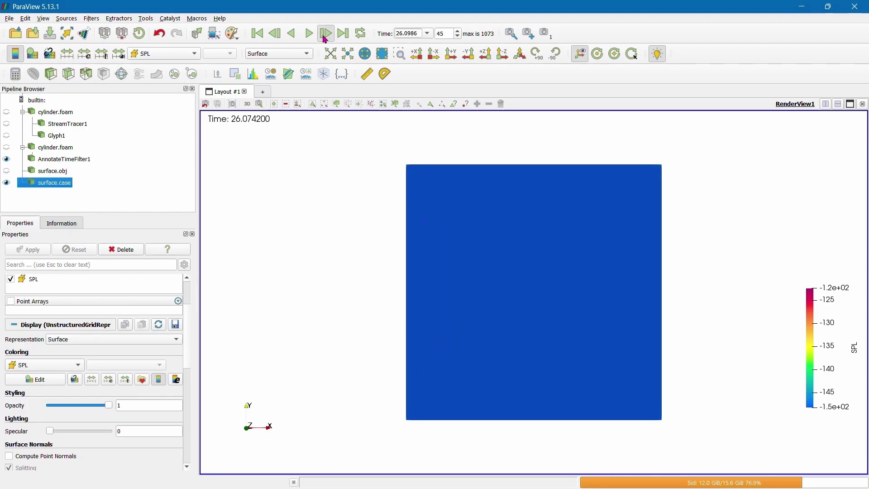
{"action": "left_click", "coordinate": [325, 38]}
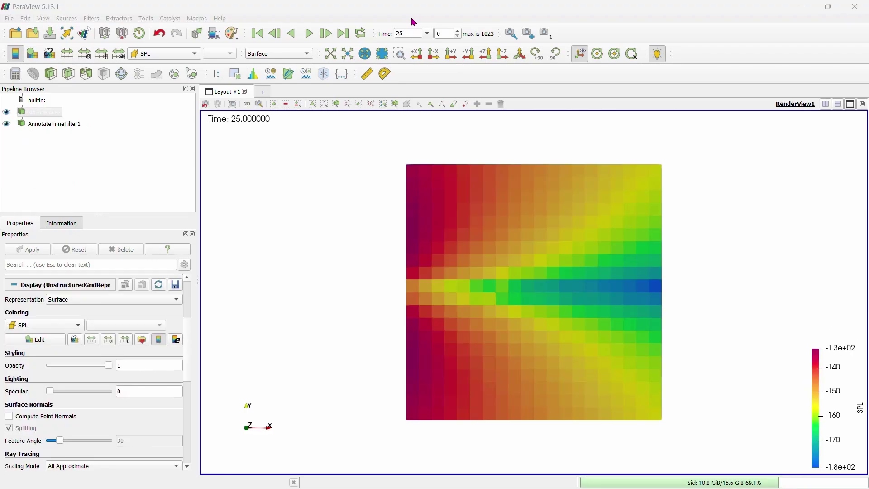
{"action": "left_click", "coordinate": [309, 37]}
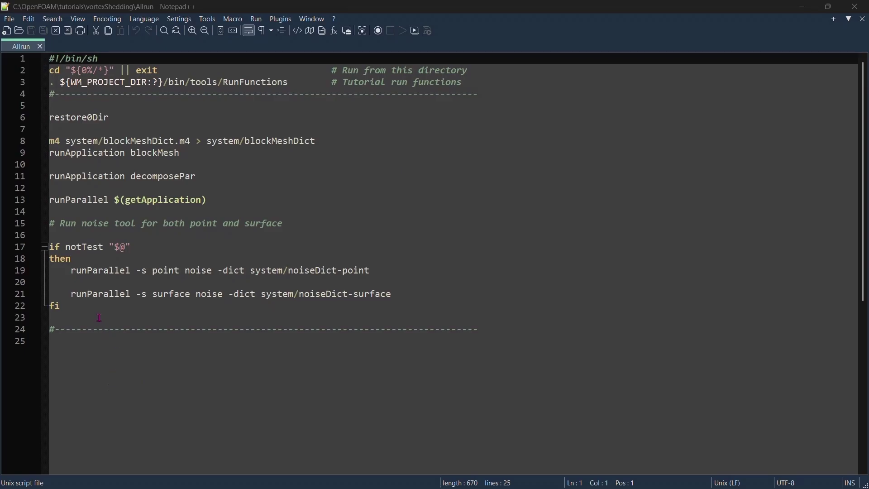
Switch to the Allrun script in Notepad++ and highlight the runParallel point noise command on line 19
{"action": "left_click_drag", "start_coordinate": [74, 275], "coordinate": [386, 275]}
{"action": "left_click", "coordinate": [413, 274]}
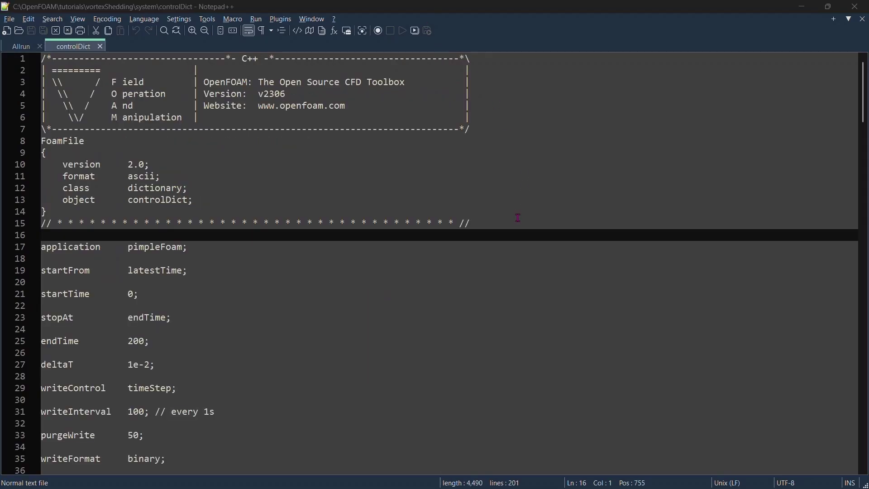
Find the functions section of controlDict and highlight the mandatory entries of the curleSurface function
{"action": "left_click", "coordinate": [518, 218]}
{"action": "scroll", "coordinate": [519, 218], "scroll_direction": "down", "scroll_amount": 20}
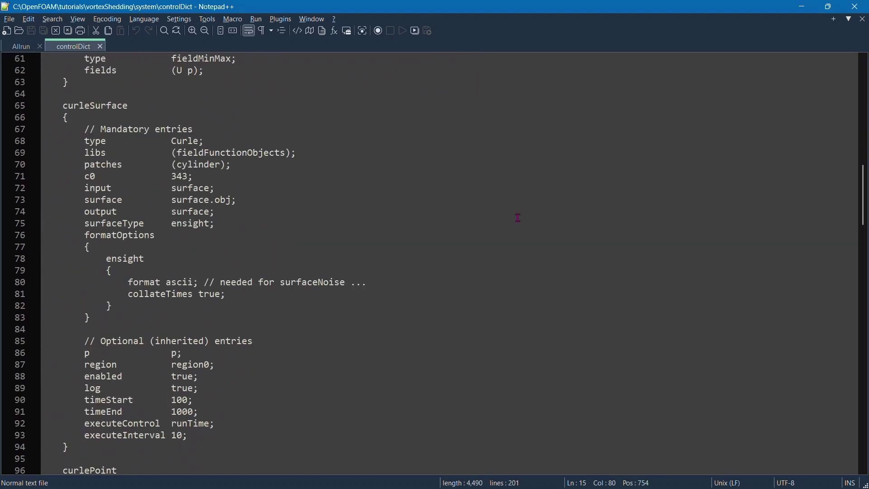
{"action": "scroll", "coordinate": [518, 217], "scroll_direction": "up", "scroll_amount": 6}
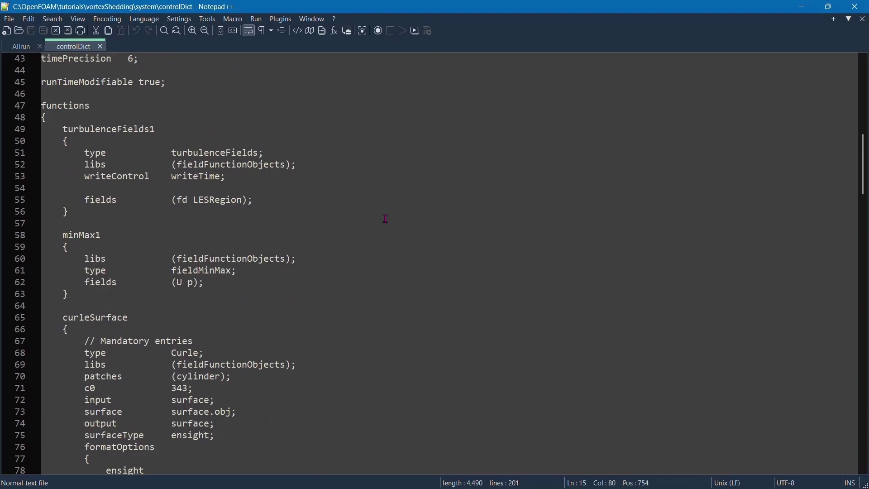
{"action": "scroll", "coordinate": [384, 219], "scroll_direction": "down", "scroll_amount": 4}
{"action": "left_click_drag", "start_coordinate": [65, 180], "coordinate": [222, 295]}
{"action": "scroll", "coordinate": [213, 197], "scroll_direction": "down", "scroll_amount": 2}
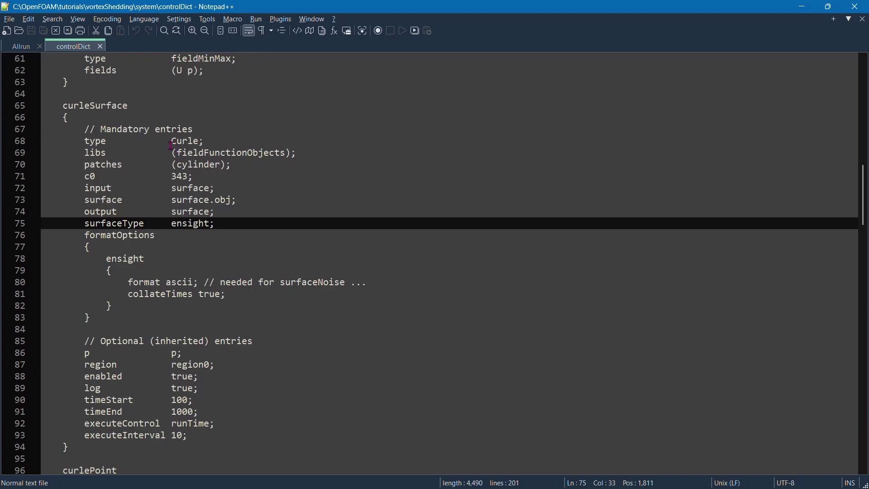
Examine the curleSurface type, patches, c0, surface and surfaceType entries, highlighting each value in turn
{"action": "left_click_drag", "start_coordinate": [172, 145], "coordinate": [222, 137]}
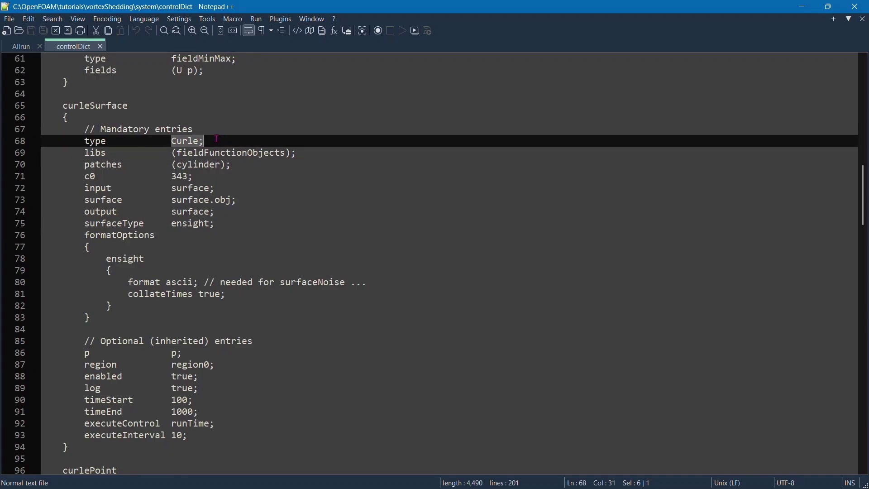
{"action": "left_click", "coordinate": [218, 138]}
{"action": "left_click", "coordinate": [194, 167]}
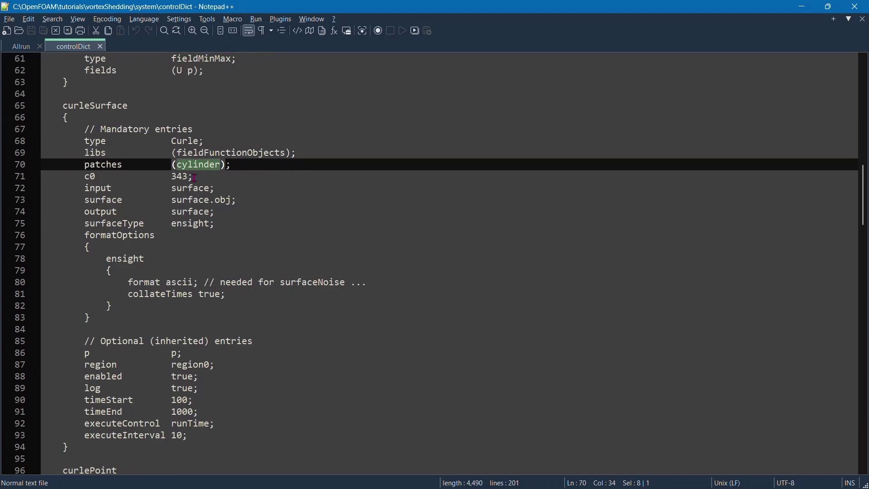
{"action": "left_click_drag", "start_coordinate": [195, 177], "coordinate": [86, 175]}
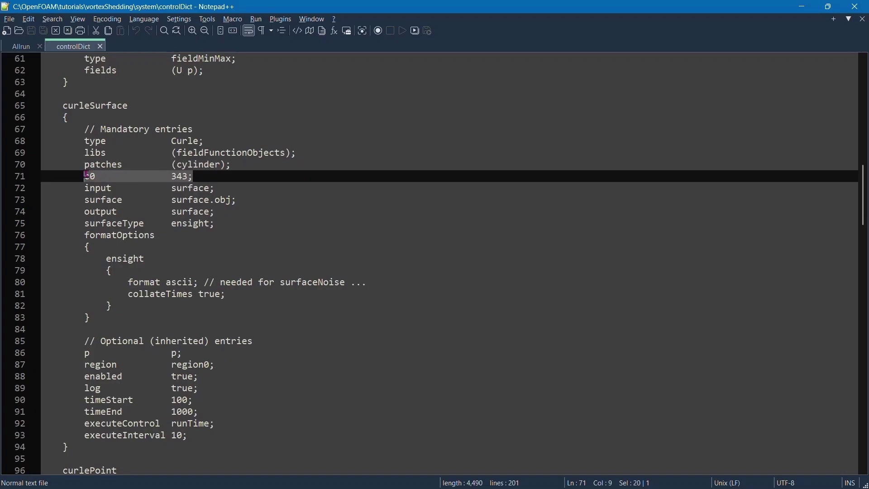
{"action": "left_click", "coordinate": [206, 177]}
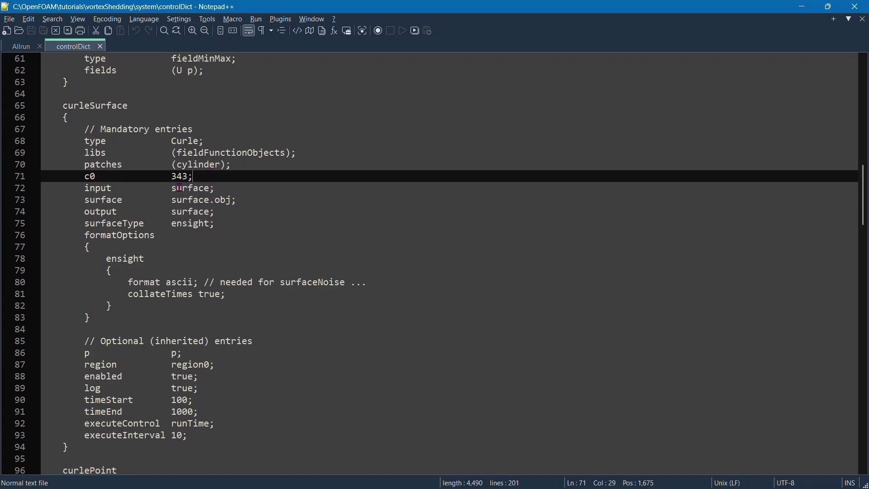
{"action": "left_click_drag", "start_coordinate": [173, 198], "coordinate": [252, 198]}
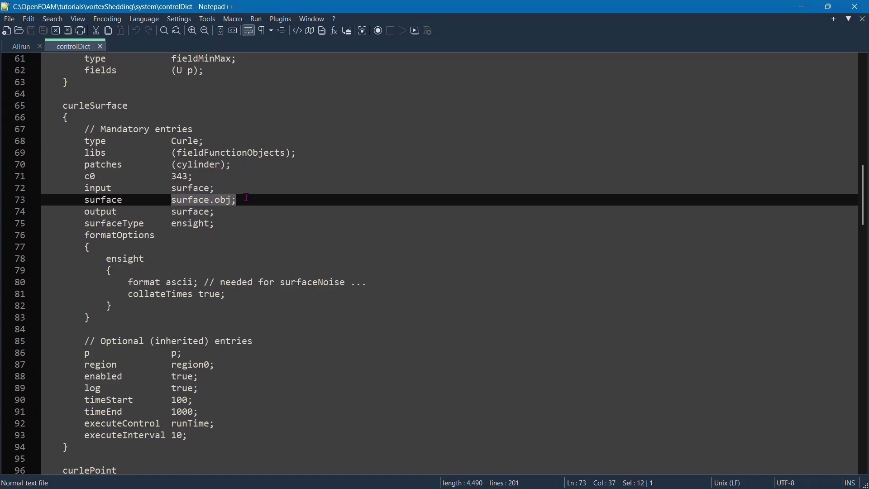
{"action": "double_click", "coordinate": [176, 221]}
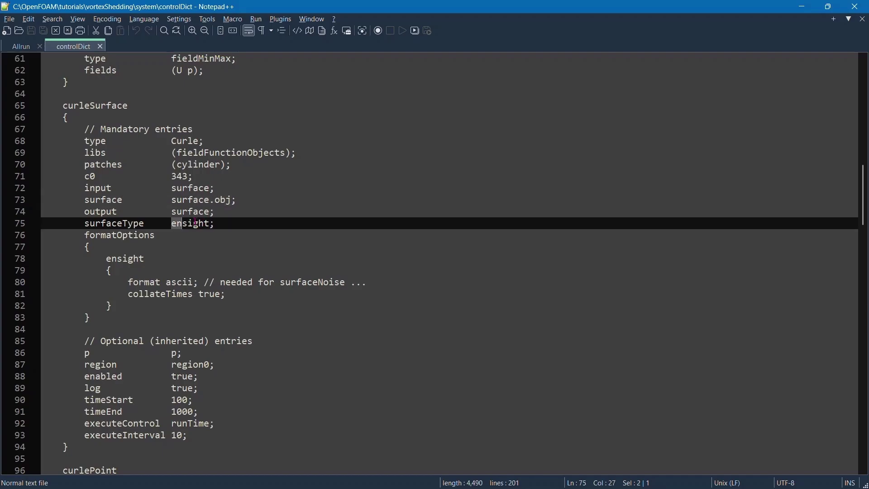
{"action": "left_click", "coordinate": [247, 217]}
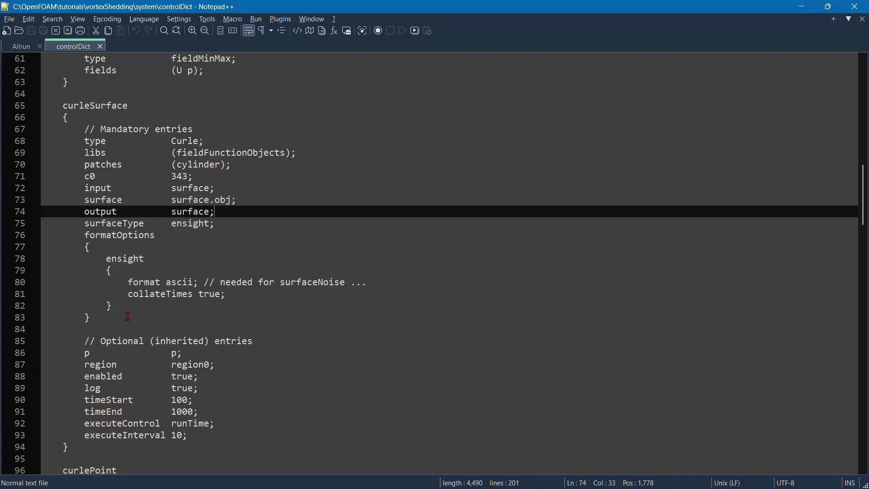
Review the ensight formatOptions of curleSurface, including the comment that ASCII format is needed for surfaceNoise
{"action": "scroll", "coordinate": [187, 261], "scroll_direction": "down", "scroll_amount": 4}
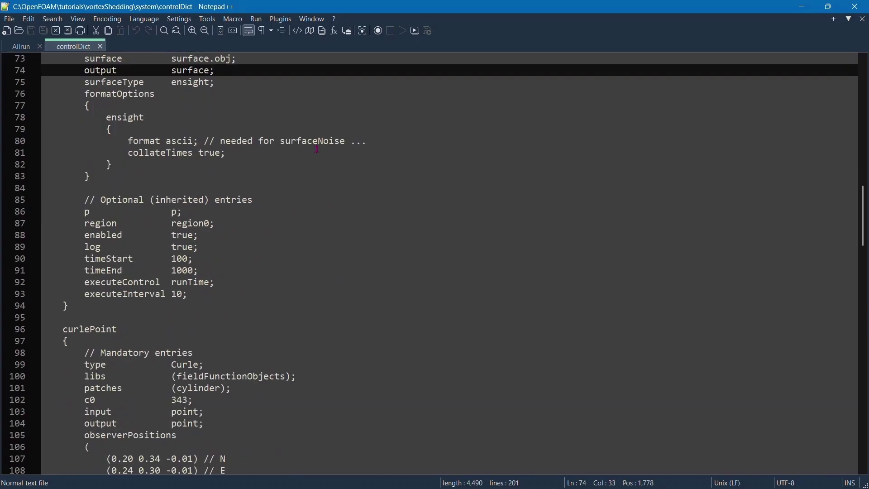
{"action": "left_click_drag", "start_coordinate": [288, 144], "coordinate": [308, 155]}
{"action": "left_click", "coordinate": [311, 180]}
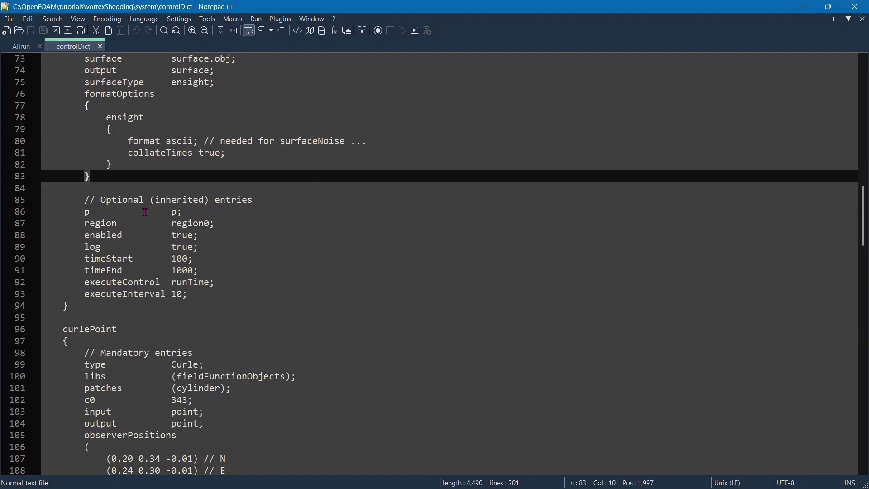
Highlight the optional curleSurface entries in turn: p and region, timeStart and timeEnd, executeInterval and executeControl
{"action": "left_click_drag", "start_coordinate": [86, 212], "coordinate": [222, 227]}
{"action": "left_click", "coordinate": [226, 223]}
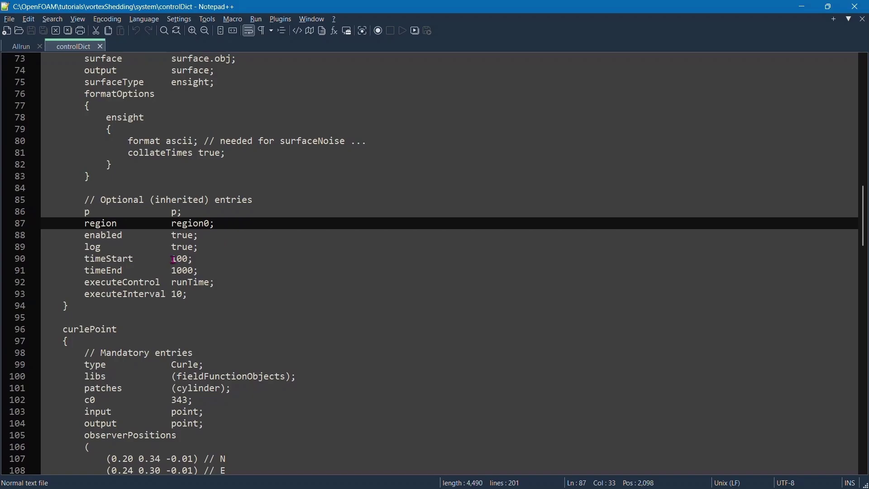
{"action": "left_click_drag", "start_coordinate": [173, 259], "coordinate": [243, 277]}
{"action": "left_click", "coordinate": [243, 281]}
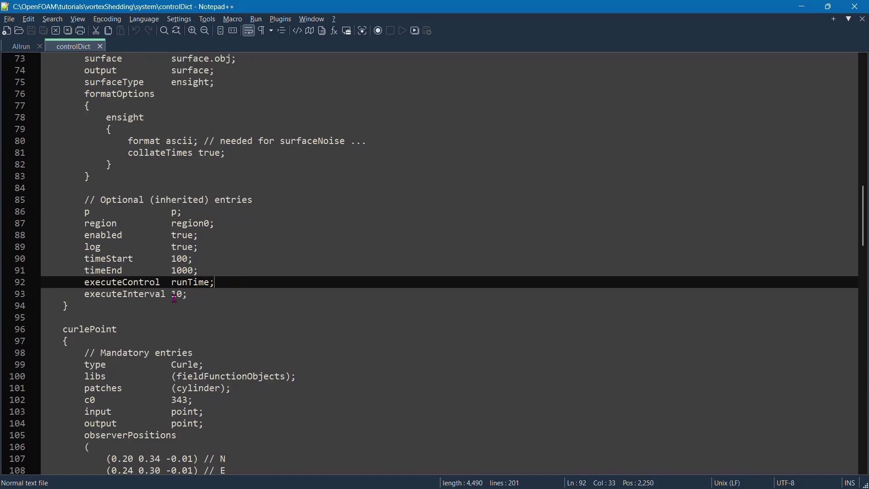
{"action": "left_click_drag", "start_coordinate": [175, 298], "coordinate": [196, 297]}
{"action": "left_click", "coordinate": [211, 294]}
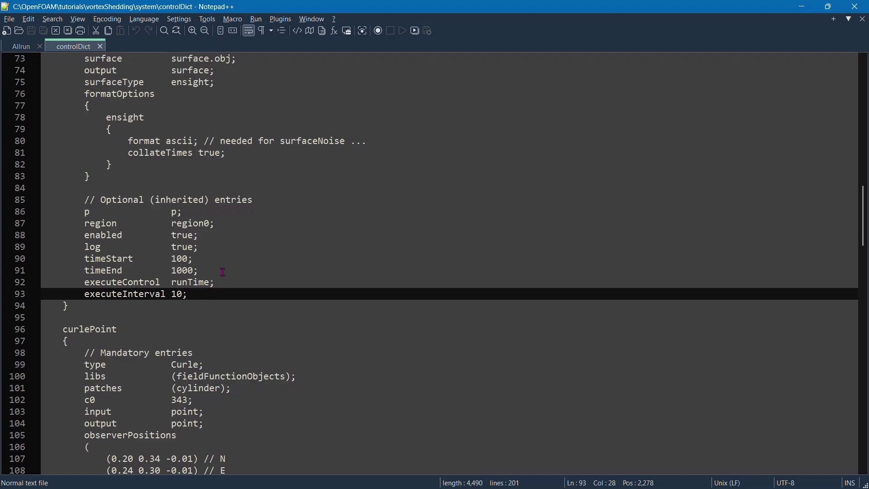
{"action": "left_click_drag", "start_coordinate": [170, 282], "coordinate": [218, 283]}
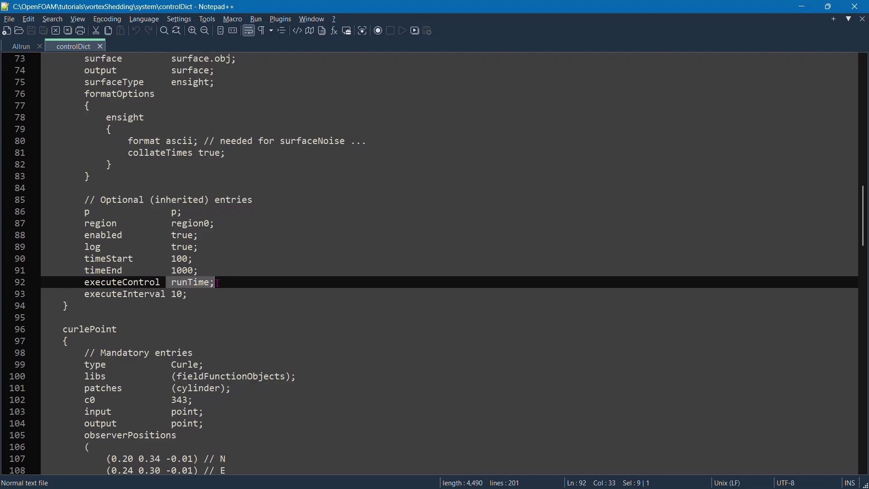
{"action": "left_click", "coordinate": [240, 294]}
Highlight the curlePoint observerPositions block and its N, E, W and S comments
{"action": "scroll", "coordinate": [244, 292], "scroll_direction": "down", "scroll_amount": 4}
{"action": "scroll", "coordinate": [290, 270], "scroll_direction": "down", "scroll_amount": 2}
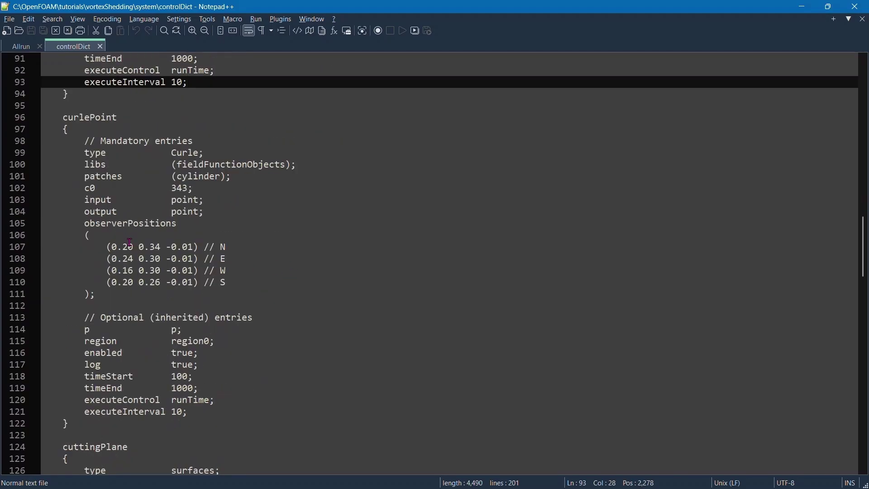
{"action": "left_click_drag", "start_coordinate": [86, 225], "coordinate": [150, 288]}
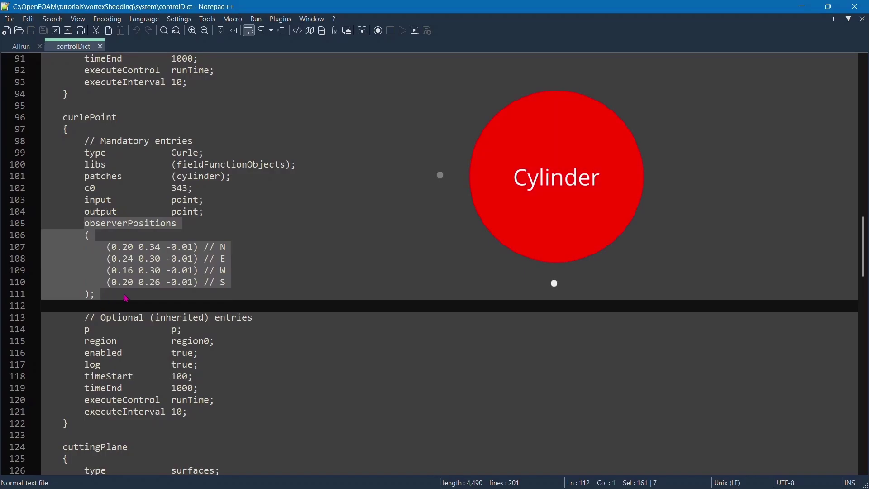
{"action": "left_click", "coordinate": [150, 288]}
{"action": "left_click_drag", "start_coordinate": [216, 246], "coordinate": [227, 282]}
{"action": "left_click", "coordinate": [227, 283]}
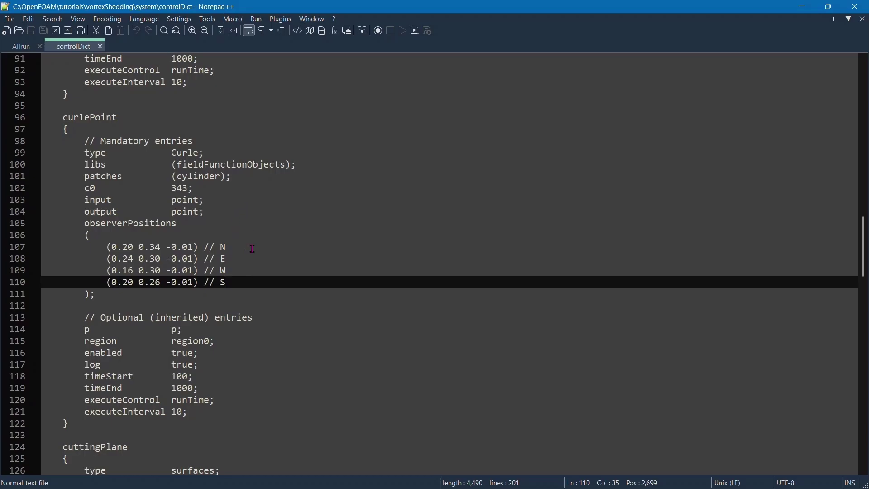
Highlight the optional inherited entries of the curlePoint function, from p to executeInterval
{"action": "scroll", "coordinate": [252, 249], "scroll_direction": "down", "scroll_amount": 2}
{"action": "left_click_drag", "start_coordinate": [211, 339], "coordinate": [88, 260]}
{"action": "left_click", "coordinate": [265, 301]}
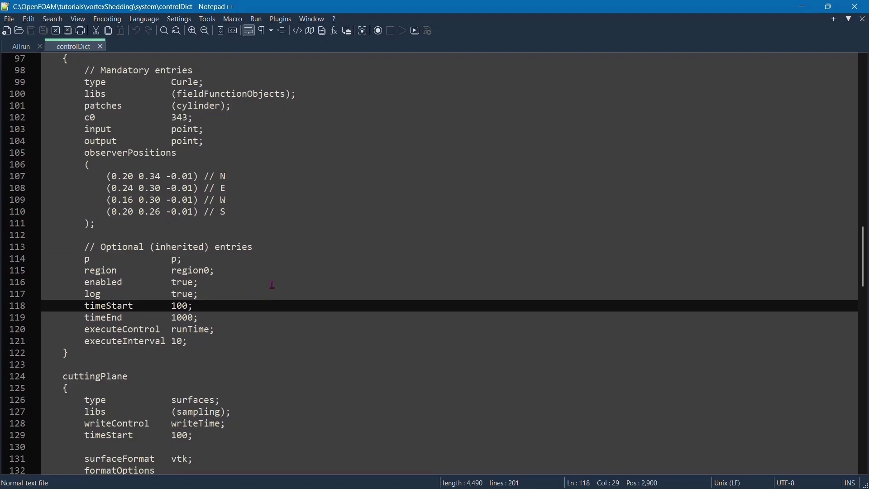
Examine the cuttingPlane function's sampling, vtk format, fields and zNormal surface settings
{"action": "scroll", "coordinate": [319, 284], "scroll_direction": "down", "scroll_amount": 4}
{"action": "scroll", "coordinate": [321, 284], "scroll_direction": "down", "scroll_amount": 2}
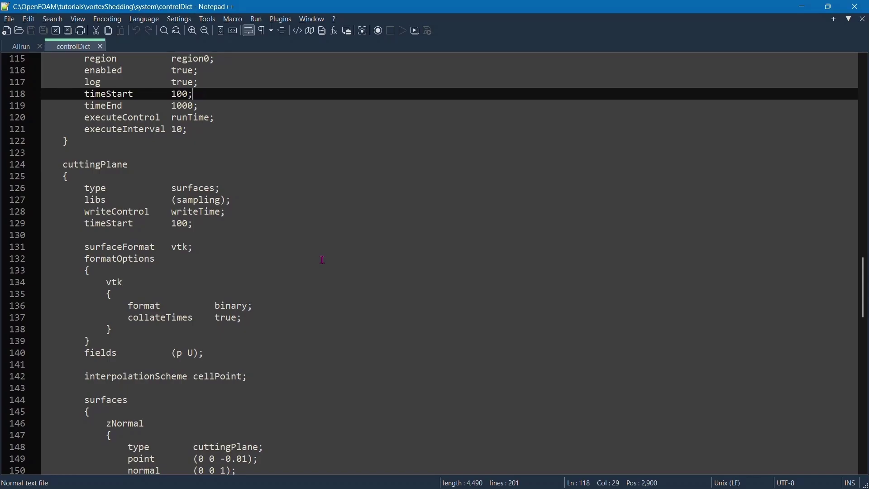
{"action": "scroll", "coordinate": [322, 260], "scroll_direction": "down", "scroll_amount": 4}
{"action": "scroll", "coordinate": [323, 257], "scroll_direction": "up", "scroll_amount": 4}
{"action": "scroll", "coordinate": [345, 371], "scroll_direction": "down", "scroll_amount": 2}
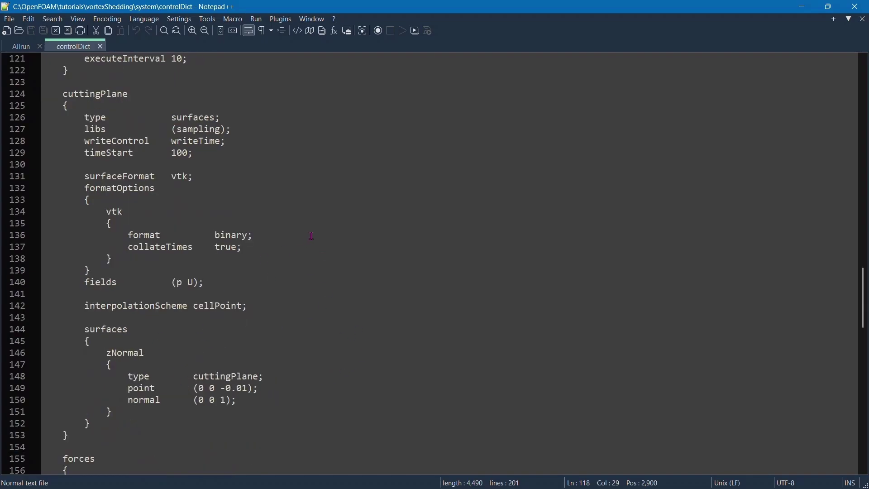
Switch to File Explorer, open zNormal.vtp from the cuttingPlane 125 folder in ParaView, and load its data
{"action": "key", "text": "alt+Tab"}
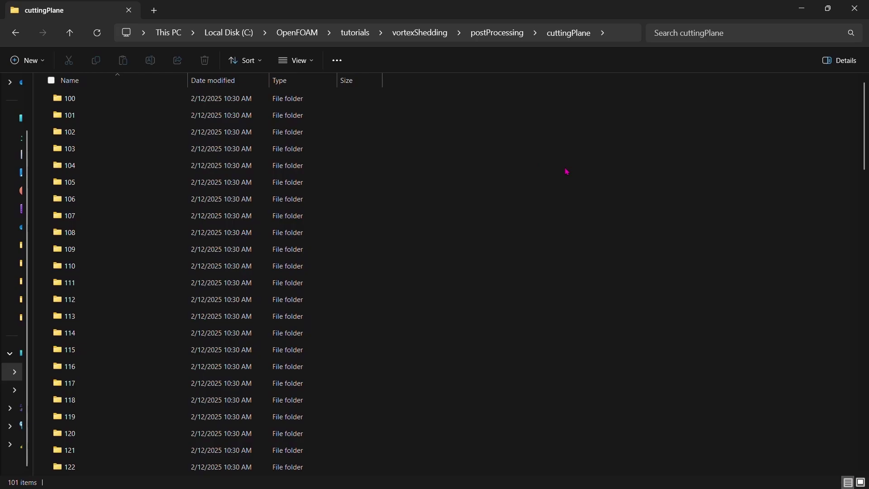
{"action": "scroll", "coordinate": [566, 172], "scroll_direction": "down", "scroll_amount": 6}
{"action": "double_click", "coordinate": [135, 223]}
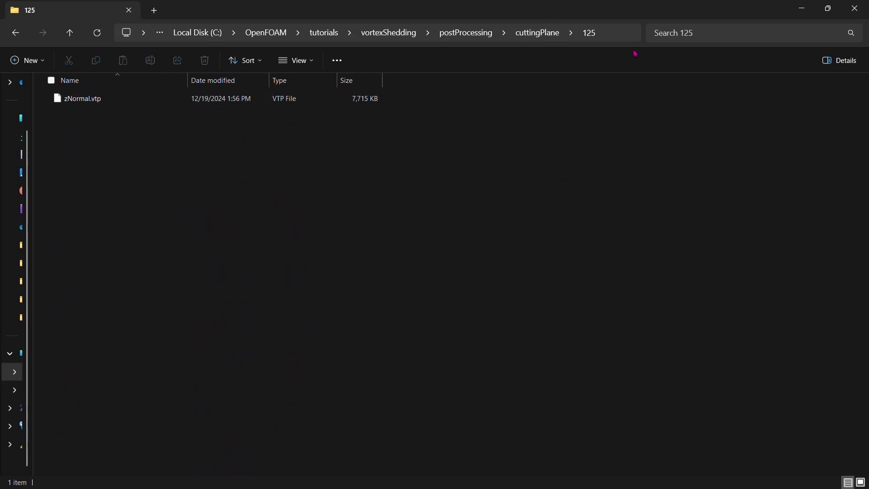
{"action": "double_click", "coordinate": [140, 106]}
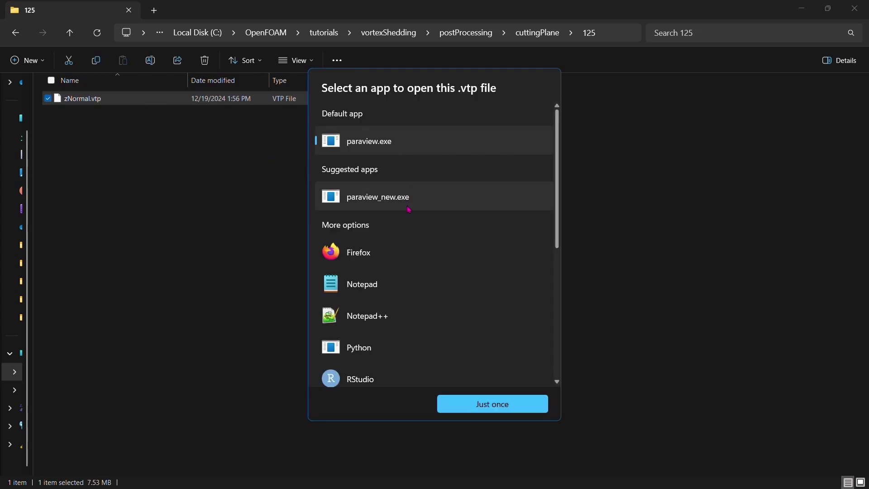
{"action": "scroll", "coordinate": [409, 205], "scroll_direction": "down", "scroll_amount": 5}
{"action": "left_click", "coordinate": [478, 406]}
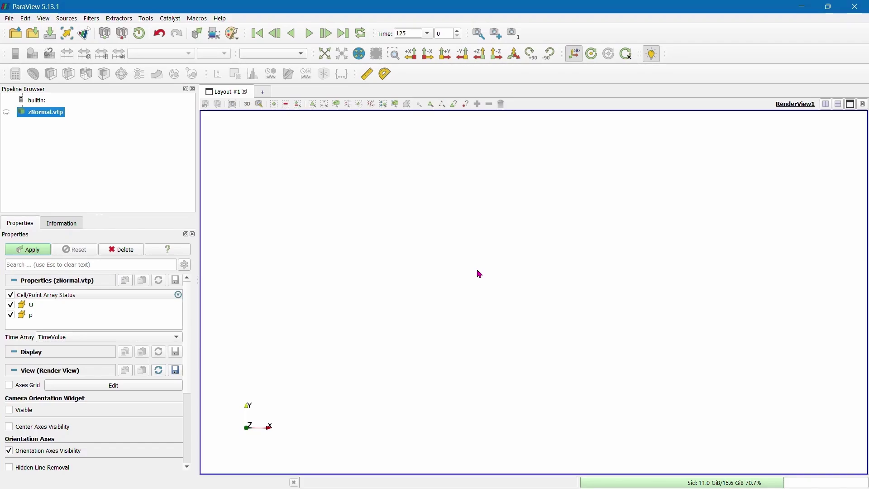
{"action": "left_click", "coordinate": [25, 250]}
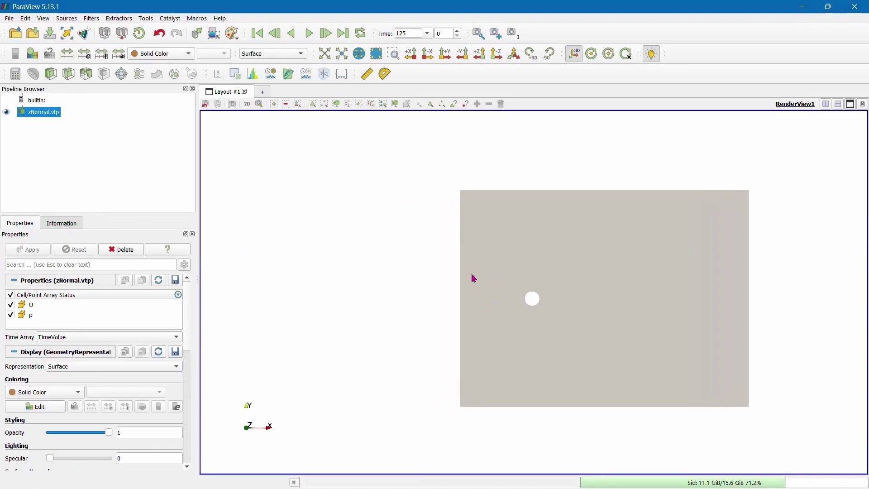
Try different axis view directions for the zNormal plane and set the view direction to -Z
{"action": "middle_click_drag", "start_coordinate": [474, 278], "coordinate": [326, 270]}
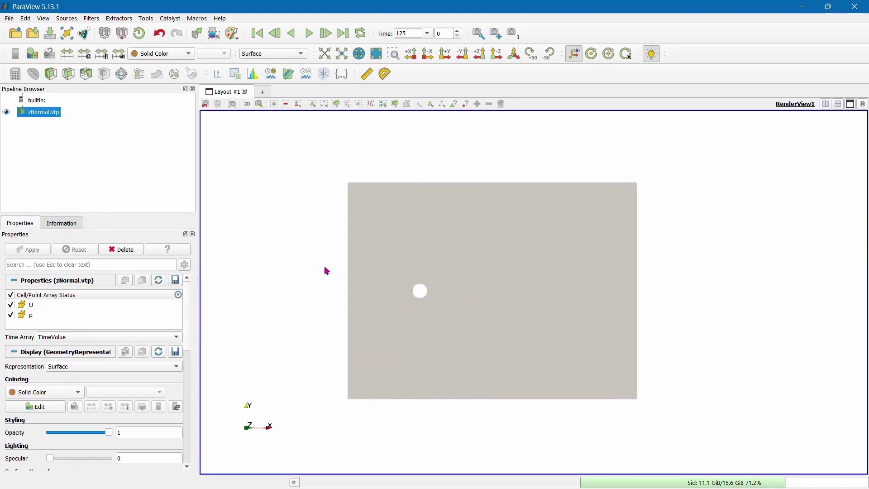
{"action": "left_click", "coordinate": [424, 62]}
{"action": "left_click", "coordinate": [445, 55]}
{"action": "left_click", "coordinate": [463, 56]}
{"action": "left_click", "coordinate": [414, 56]}
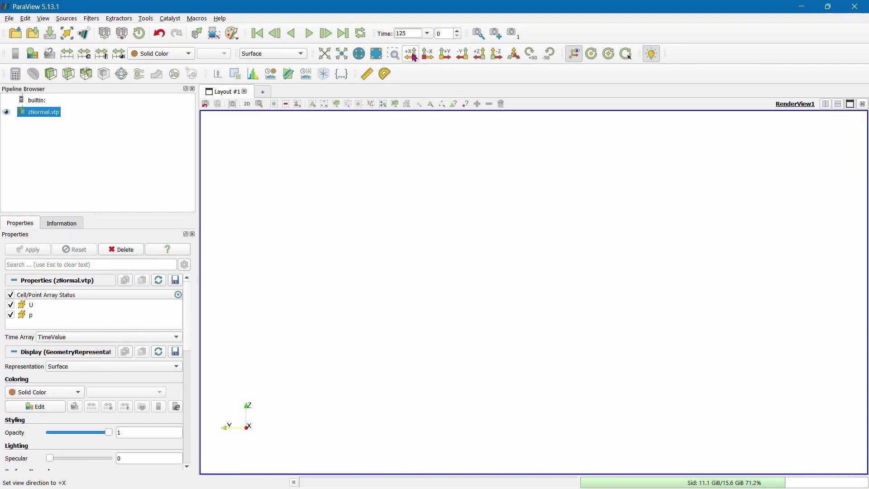
{"action": "left_click", "coordinate": [497, 56]}
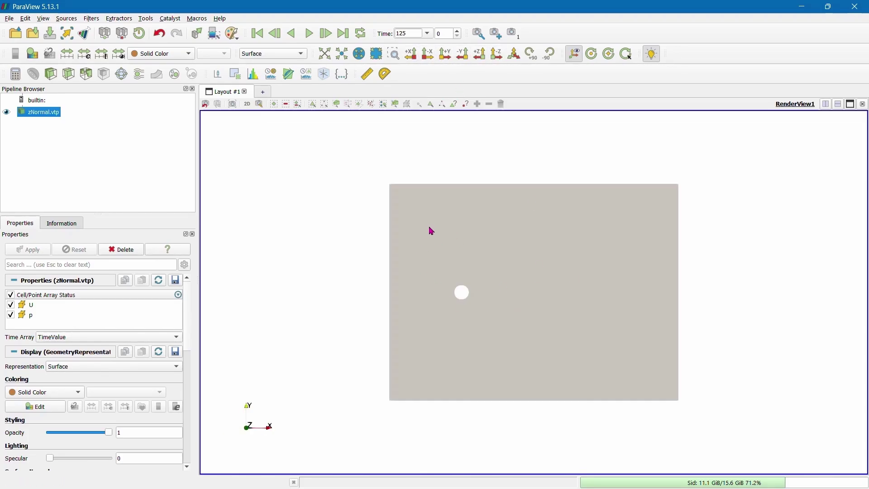
Colour the zNormal plane by U magnitude and select time 125 from the available time values
{"action": "left_click", "coordinate": [161, 53]}
{"action": "left_click", "coordinate": [156, 63]}
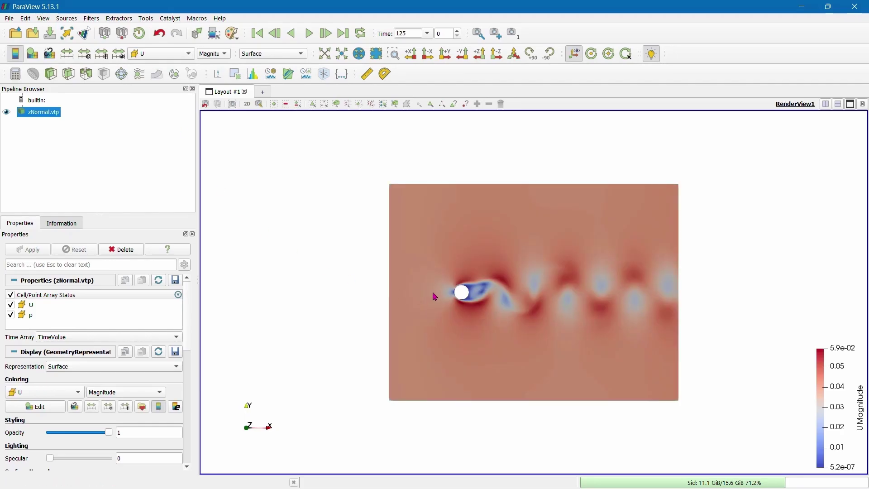
{"action": "right_click_drag", "start_coordinate": [464, 239], "coordinate": [466, 318]}
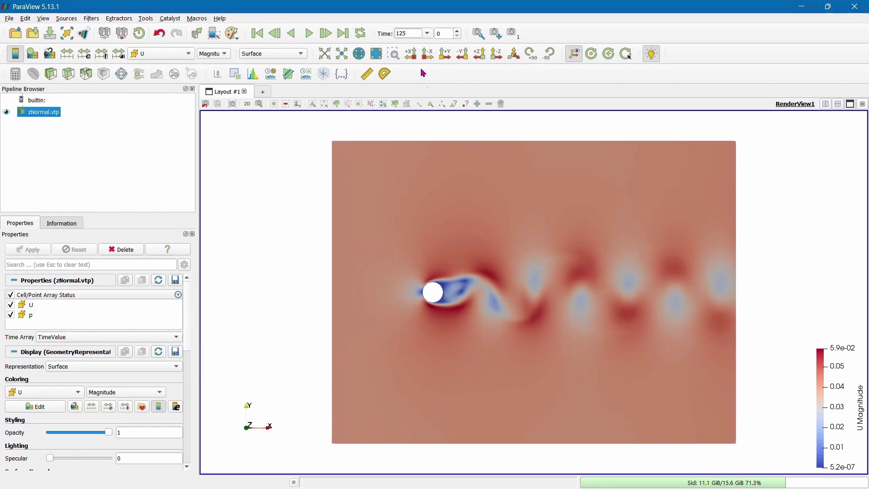
{"action": "left_click", "coordinate": [427, 33]}
{"action": "left_click", "coordinate": [410, 43]}
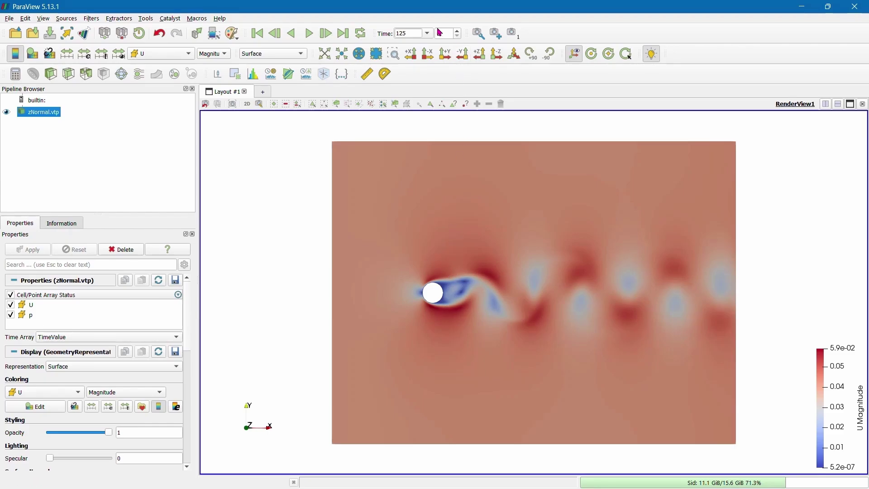
Switch back to controlDict in Notepad++ and review the zNormal surface's point and normal settings
{"action": "key", "text": "alt+Tab"}
{"action": "key", "text": "Down"}
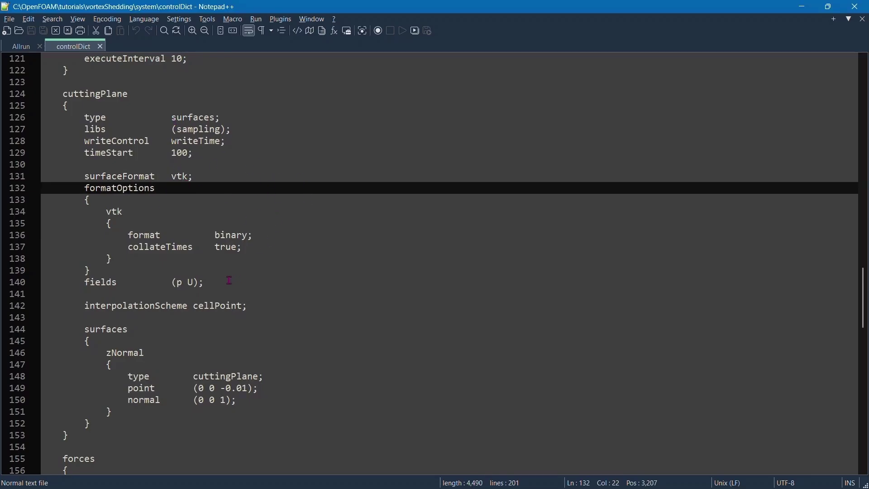
{"action": "scroll", "coordinate": [220, 317], "scroll_direction": "down", "scroll_amount": 4}
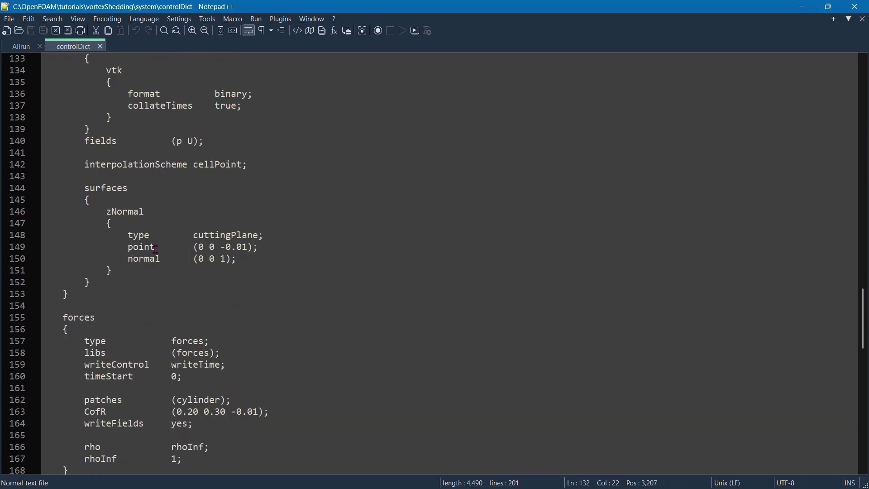
Review the cuttingPlane function's zNormal surface definition, its point and normal settings, and the sampled fields p and U
{"action": "left_click_drag", "start_coordinate": [107, 211], "coordinate": [113, 271]}
{"action": "left_click", "coordinate": [112, 271]}
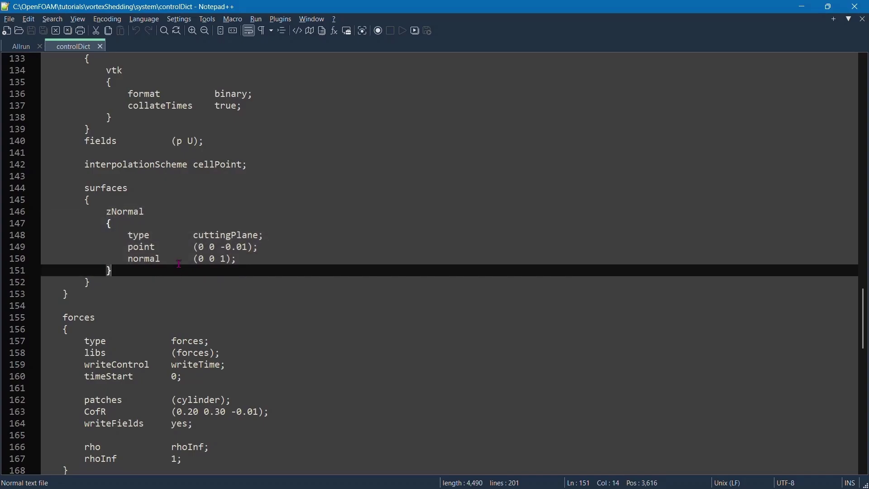
{"action": "left_click", "coordinate": [196, 245]}
{"action": "left_click", "coordinate": [244, 259]}
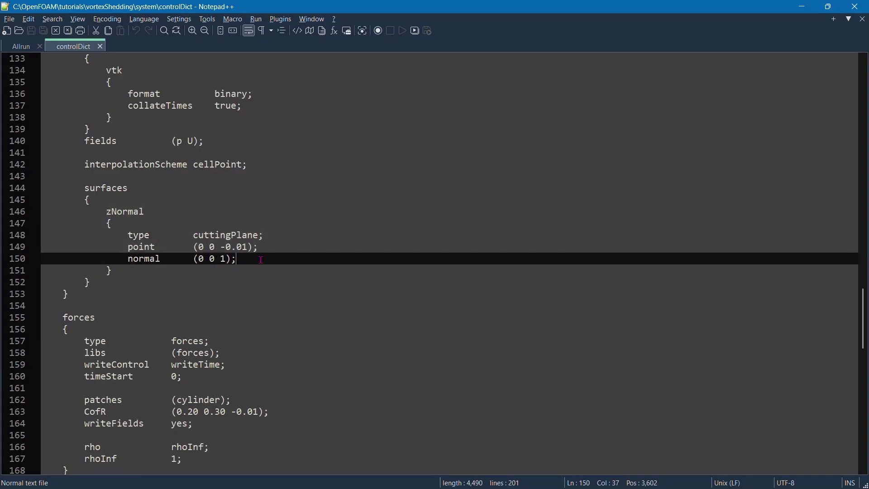
{"action": "scroll", "coordinate": [262, 260], "scroll_direction": "up", "scroll_amount": 4}
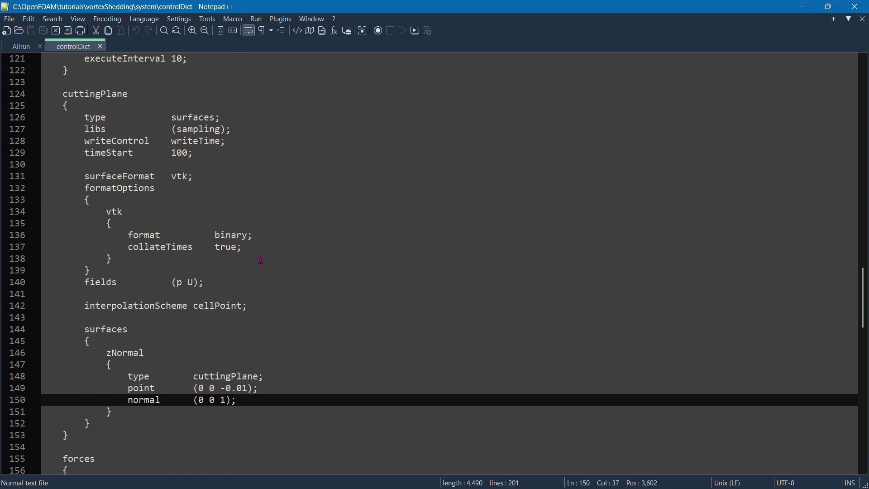
{"action": "left_click", "coordinate": [192, 283]}
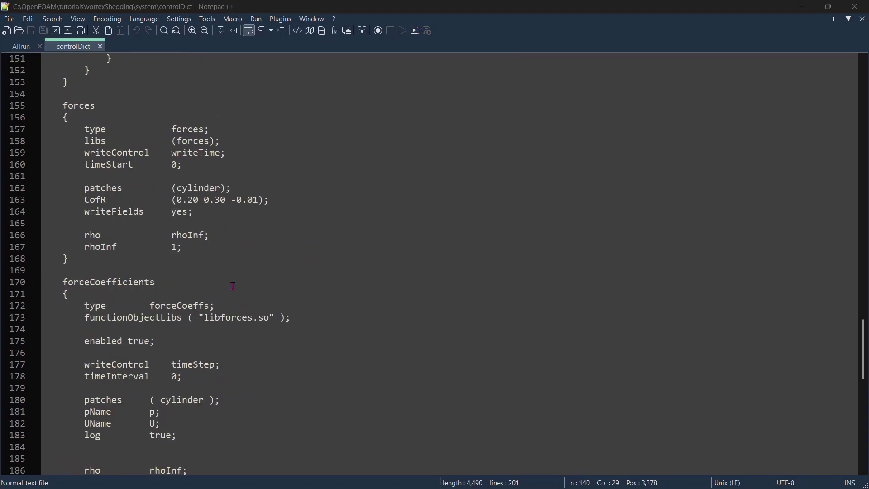
Review the forces function's settings in controlDict, including the cylinder patch, timeStart and the CofR coordinates
{"action": "double_click", "coordinate": [194, 188]}
{"action": "left_click", "coordinate": [231, 164]}
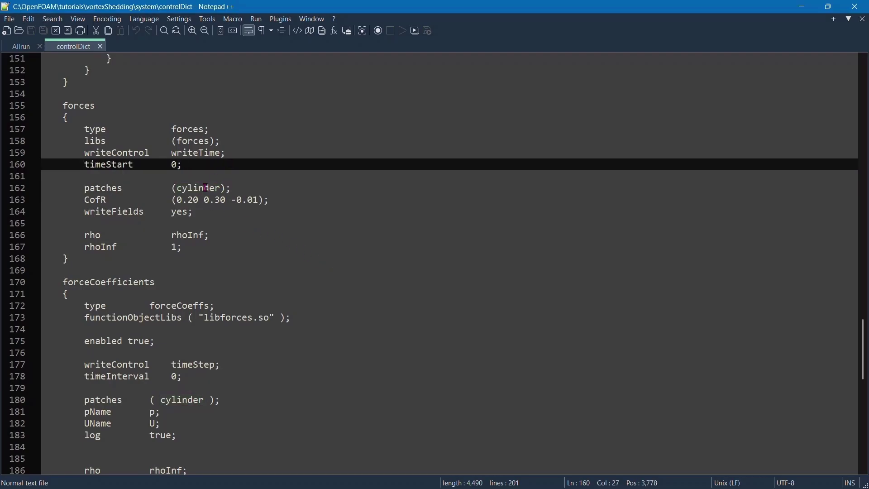
{"action": "left_click", "coordinate": [84, 199]}
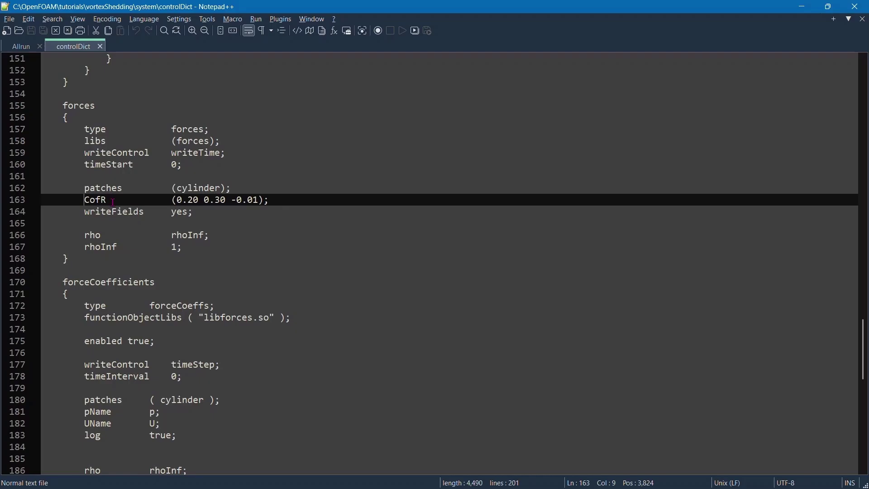
{"action": "left_click_drag", "start_coordinate": [172, 201], "coordinate": [269, 201]}
Examine the forceCoefficients function's liftDir, dragDir, CofR, pitchAxis, magUInf, lRef and Aref settings
{"action": "left_click", "coordinate": [242, 284]}
{"action": "scroll", "coordinate": [240, 283], "scroll_direction": "down", "scroll_amount": 6}
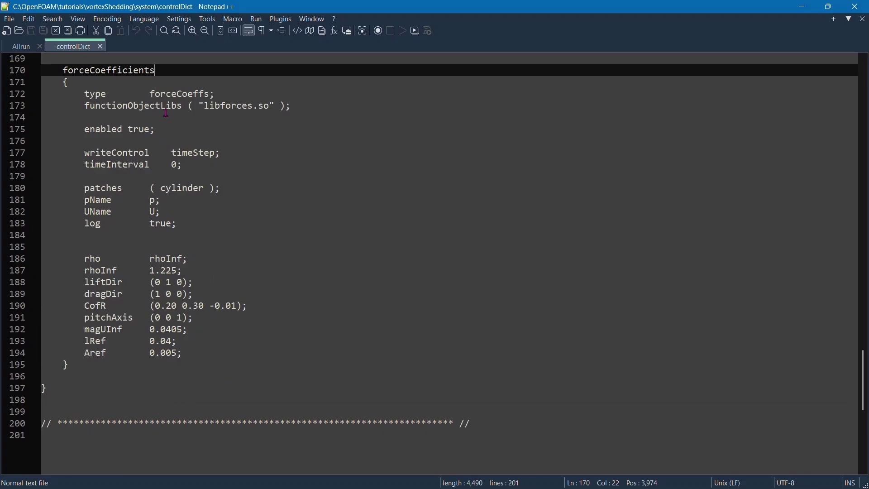
{"action": "left_click", "coordinate": [151, 282]}
{"action": "mouse_move", "coordinate": [150, 282]}
{"action": "left_mouse_down"}
{"action": "mouse_move", "coordinate": [193, 283]}
{"action": "mouse_move", "coordinate": [187, 294]}
{"action": "mouse_move", "coordinate": [154, 299]}
{"action": "left_mouse_up"}
{"action": "left_click", "coordinate": [151, 306]}
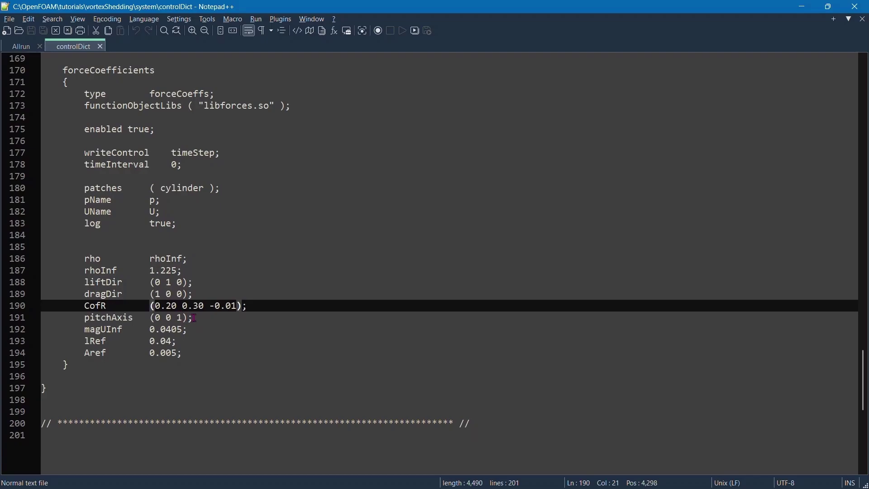
{"action": "left_click", "coordinate": [193, 318]}
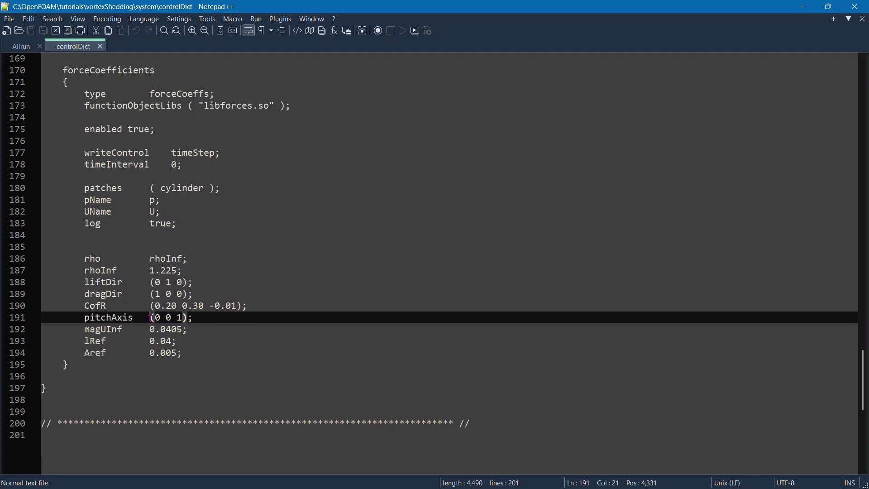
{"action": "left_click_drag", "start_coordinate": [151, 318], "coordinate": [208, 316]}
{"action": "left_click_drag", "start_coordinate": [123, 329], "coordinate": [182, 356]}
{"action": "left_click", "coordinate": [193, 356]}
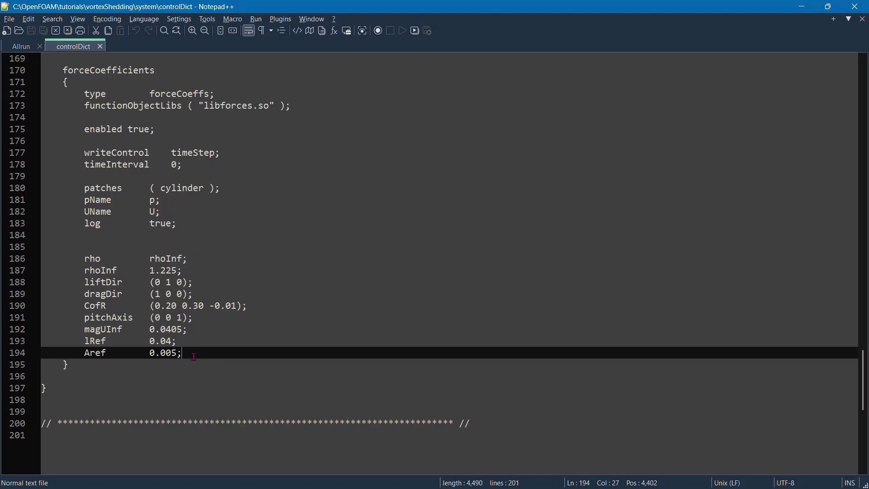
Compare the rhoInf settings of the forces and forceCoefficients functions in controlDict
{"action": "scroll", "coordinate": [193, 357], "scroll_direction": "up", "scroll_amount": 6}
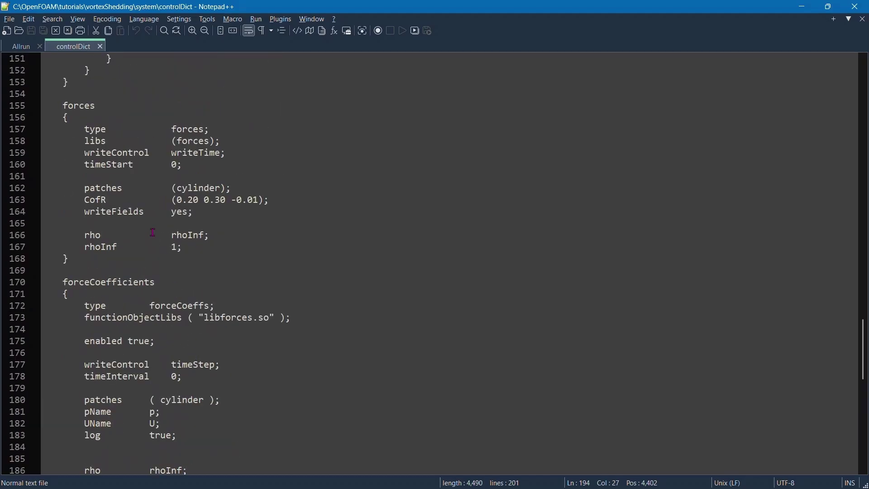
{"action": "left_click", "coordinate": [202, 242]}
{"action": "scroll", "coordinate": [203, 245], "scroll_direction": "down", "scroll_amount": 10}
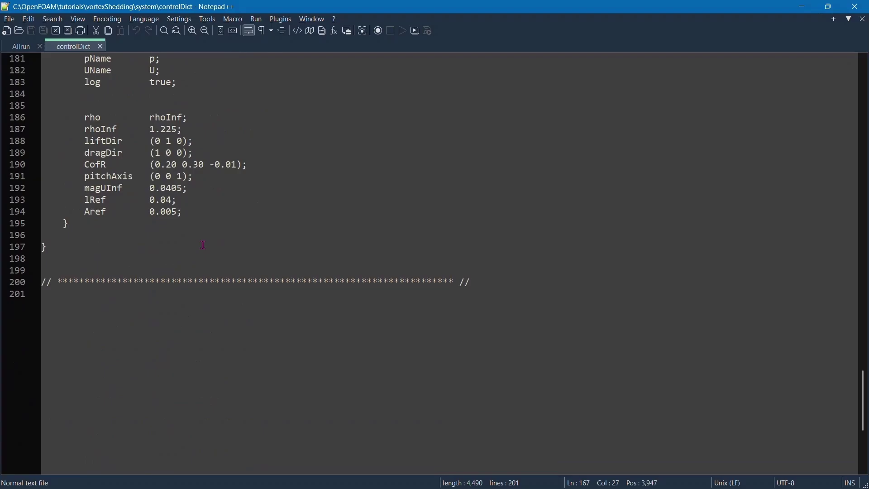
{"action": "scroll", "coordinate": [203, 245], "scroll_direction": "up", "scroll_amount": 20}
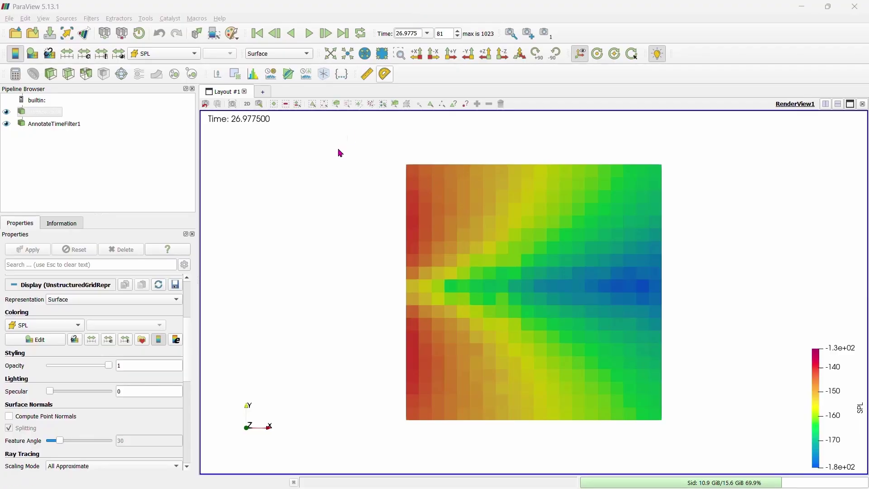
Switch to ParaView, colour surface.case by PSD to inspect it, and return the colouring to SPL
{"action": "left_click", "coordinate": [304, 219]}
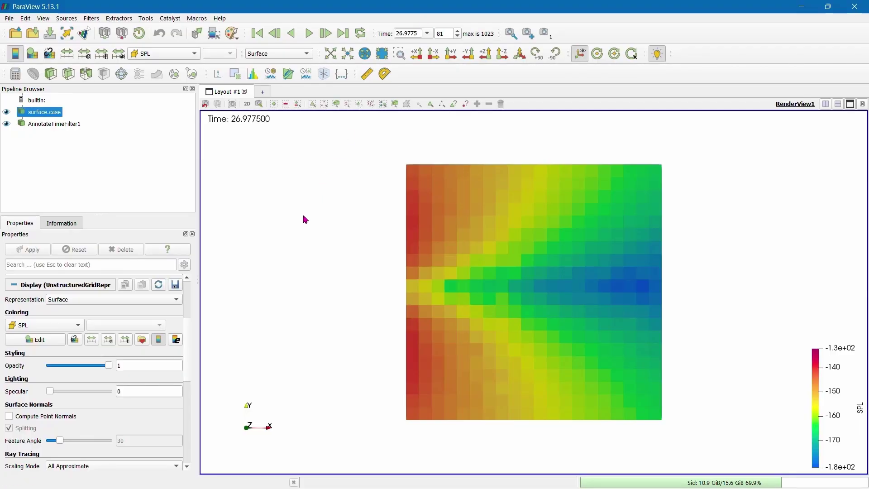
{"action": "left_click", "coordinate": [169, 55]}
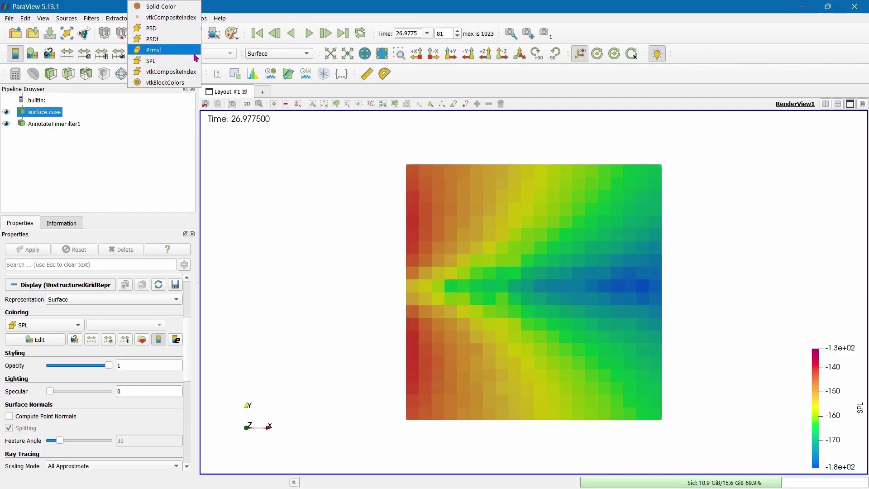
{"action": "left_click", "coordinate": [152, 28]}
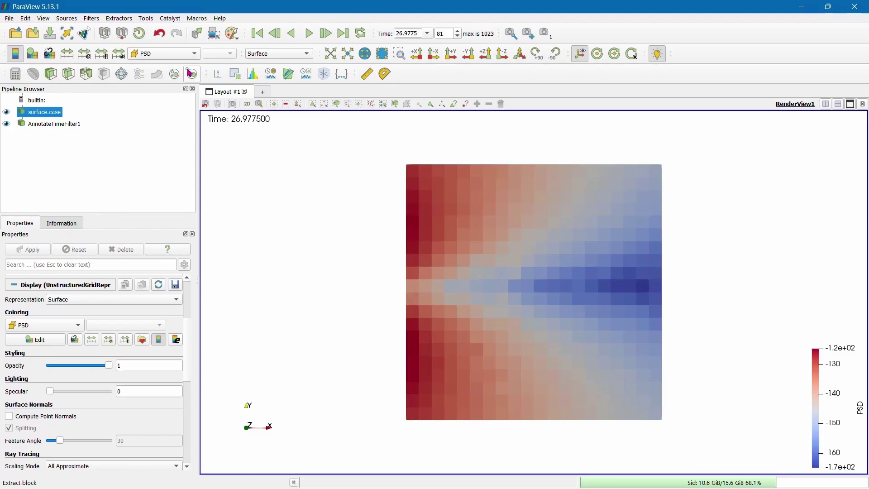
{"action": "left_click", "coordinate": [160, 57]}
{"action": "left_click", "coordinate": [154, 86]}
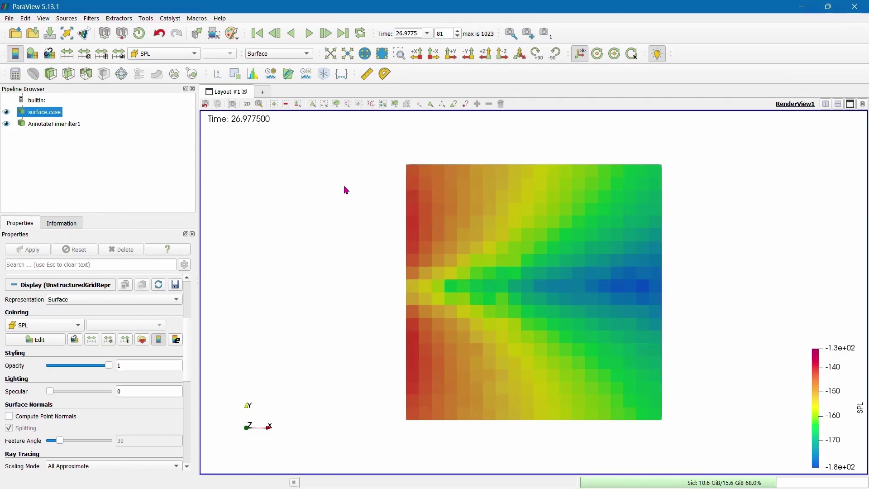
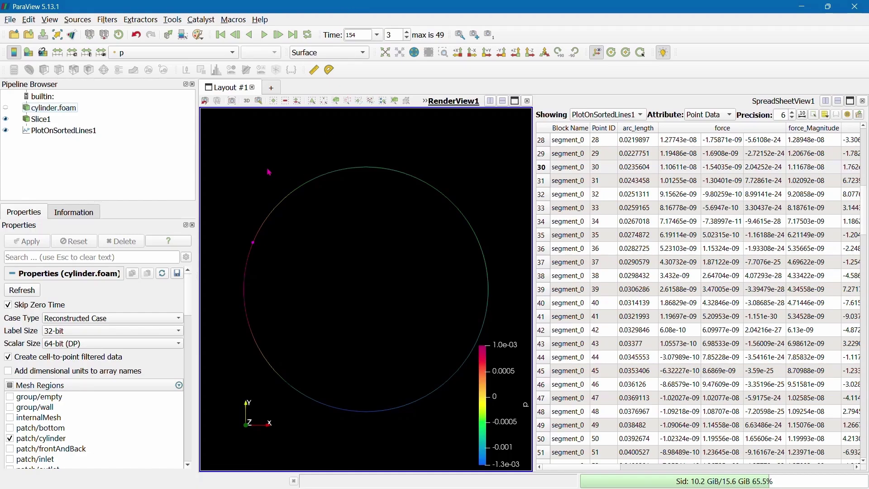
Review the cylinder.foam reader's Reconstructed Case type and patch/cylinder mesh region, and check the Slice1 plane parameters
{"action": "left_click", "coordinate": [58, 113]}
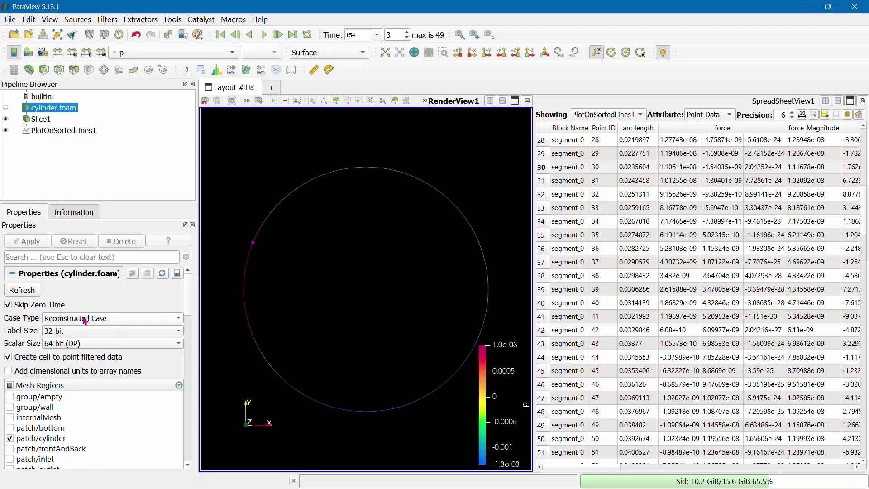
{"action": "left_click", "coordinate": [105, 321]}
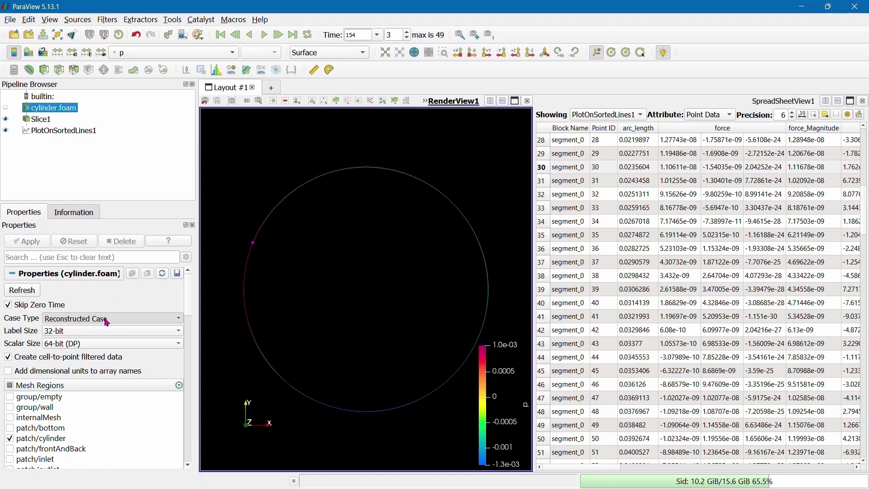
{"action": "left_click", "coordinate": [205, 294]}
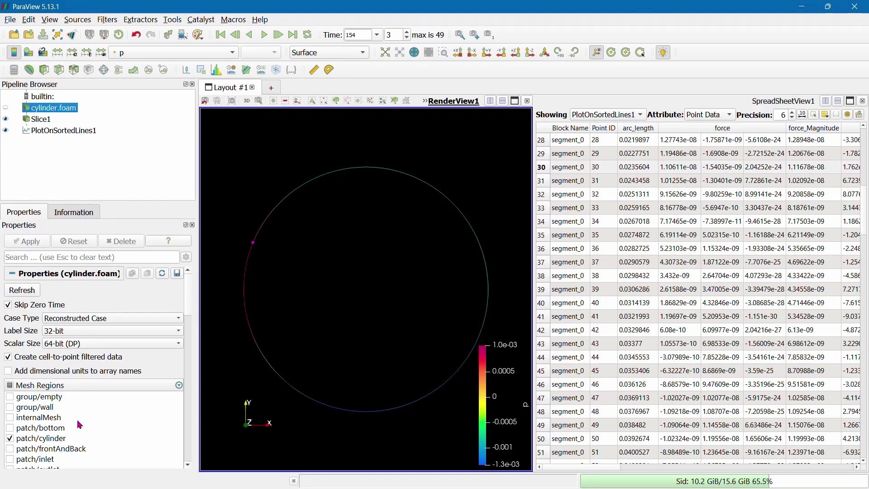
{"action": "scroll", "coordinate": [79, 425], "scroll_direction": "down", "scroll_amount": 2}
{"action": "left_click", "coordinate": [27, 411]}
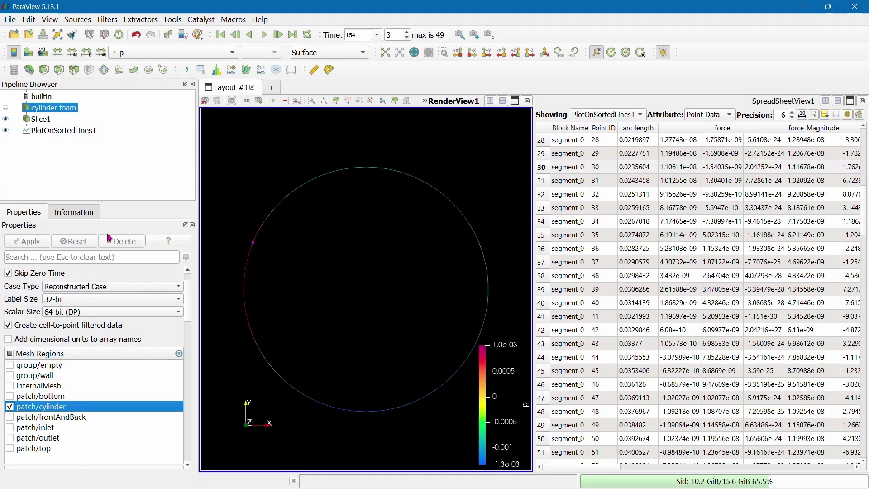
{"action": "left_click", "coordinate": [263, 215]}
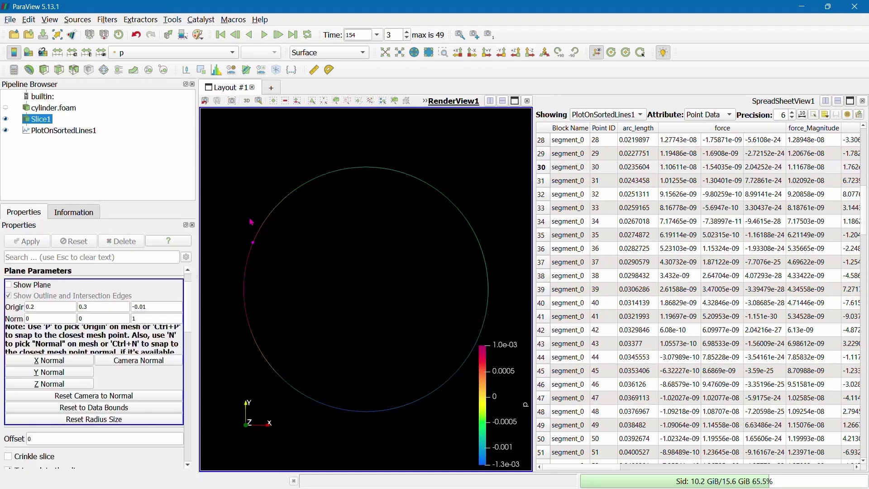
Show the cylinder.foam surface in place of Slice1, inspect it in 3D, and restore the visibility of only the slice
{"action": "left_click", "coordinate": [6, 118]}
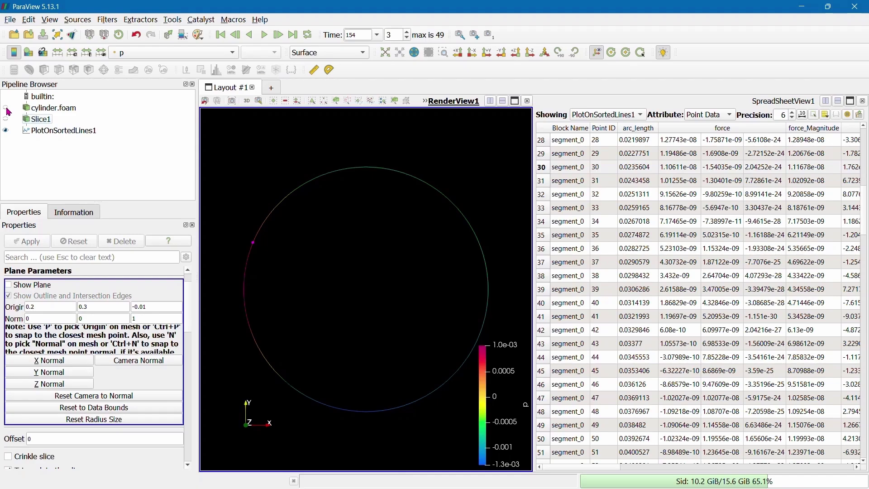
{"action": "left_click", "coordinate": [6, 109]}
{"action": "left_click_drag", "start_coordinate": [268, 249], "coordinate": [318, 262]}
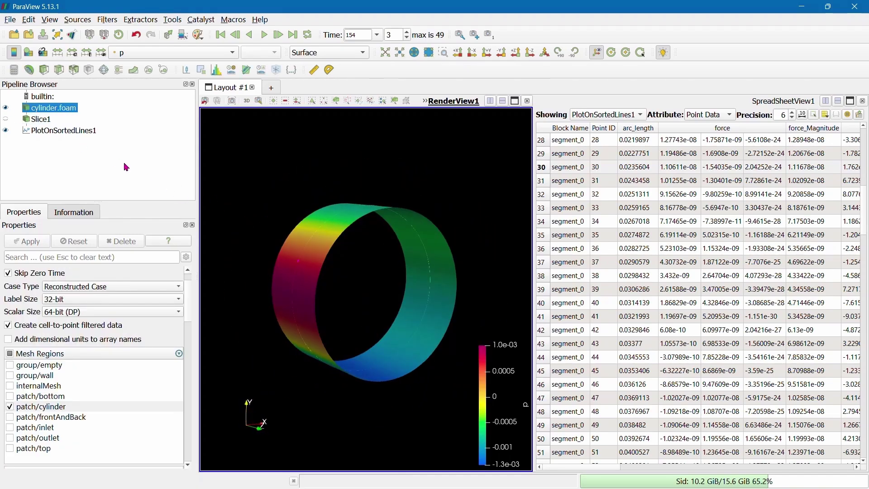
{"action": "left_click", "coordinate": [5, 119]}
{"action": "left_click", "coordinate": [5, 108]}
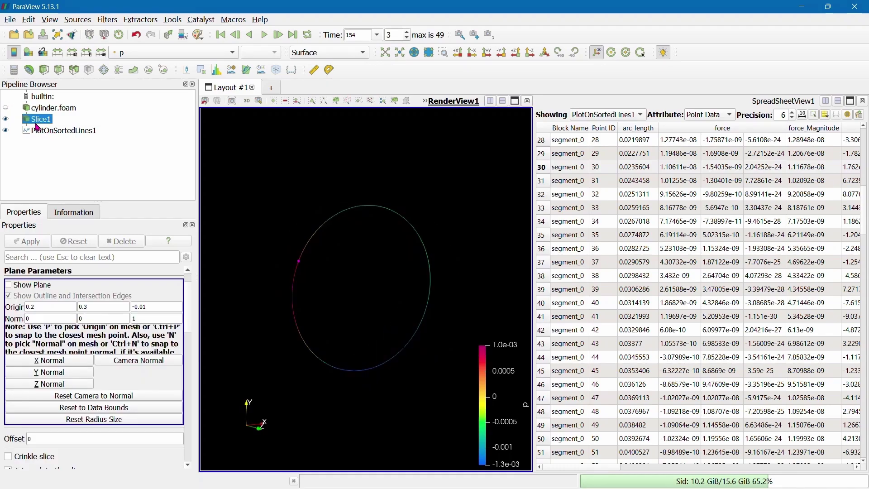
Select PlotOnSortedLines1 and search the available filters for "plo" to look through the plot filters without creating one
{"action": "left_click", "coordinate": [47, 133]}
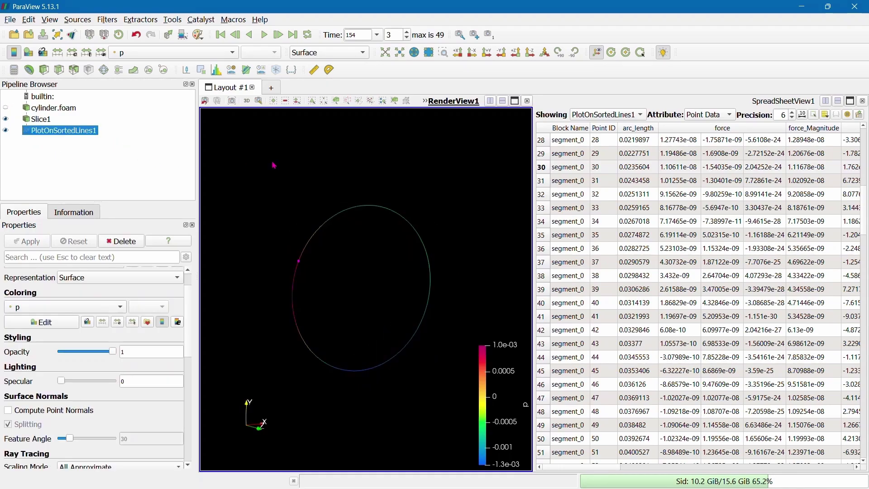
{"action": "key", "text": "ctrl+space"}
{"action": "type", "text": "plo"}
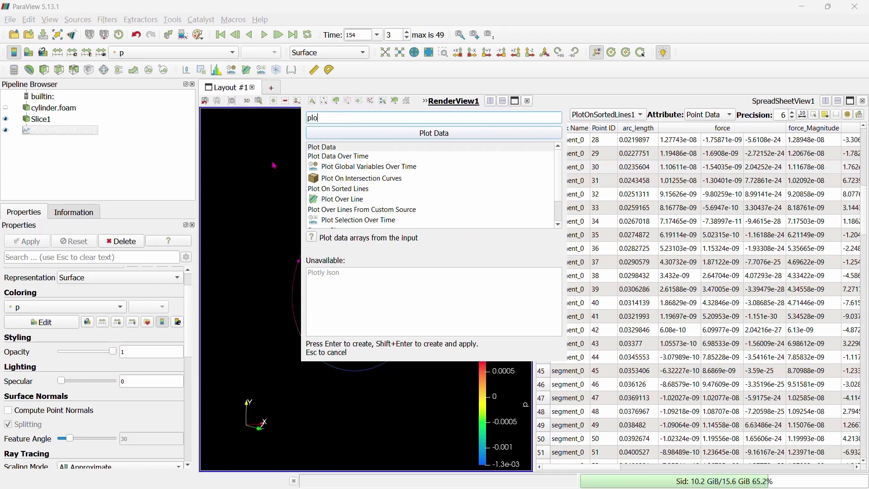
{"action": "key", "text": "Down"}
{"action": "key", "text": "Down"}
{"action": "key", "text": "Down"}
{"action": "key", "text": "Up"}
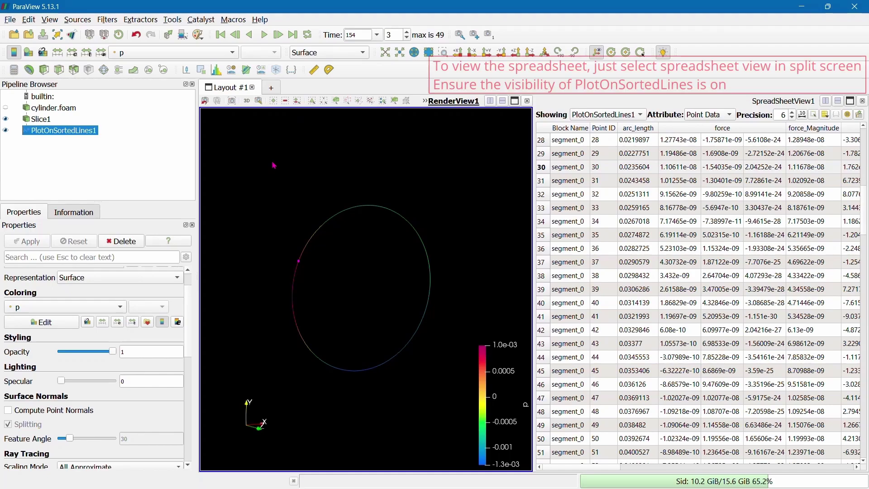
Set the view direction to -Z and step through the PlotOnSortedLines1 spreadsheet rows from point 0 to point 14
{"action": "left_click", "coordinate": [530, 51]}
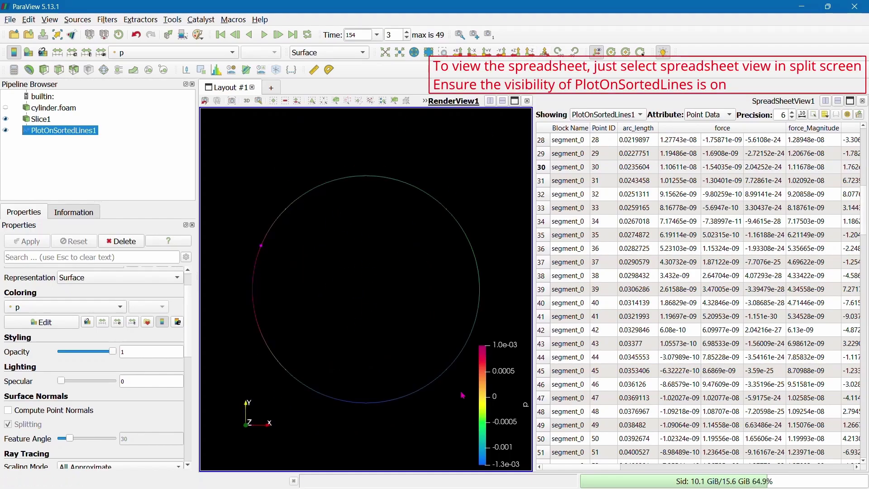
{"action": "left_click", "coordinate": [602, 158]}
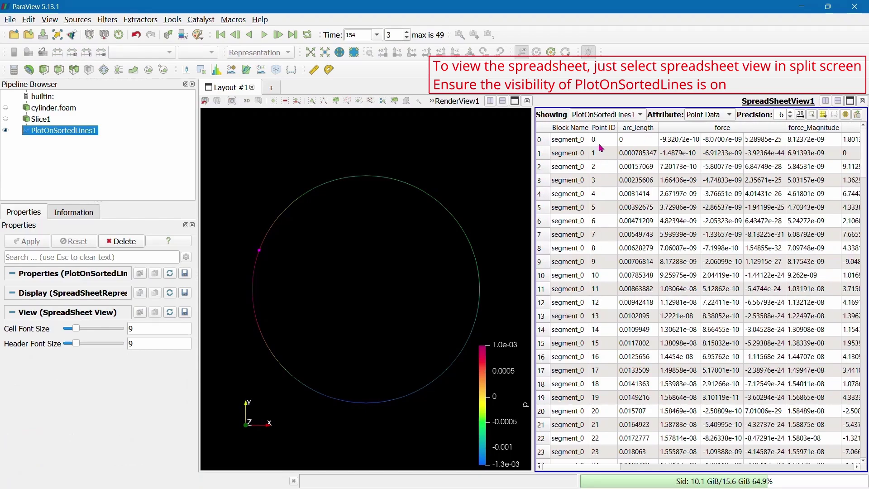
{"action": "left_click", "coordinate": [595, 138]}
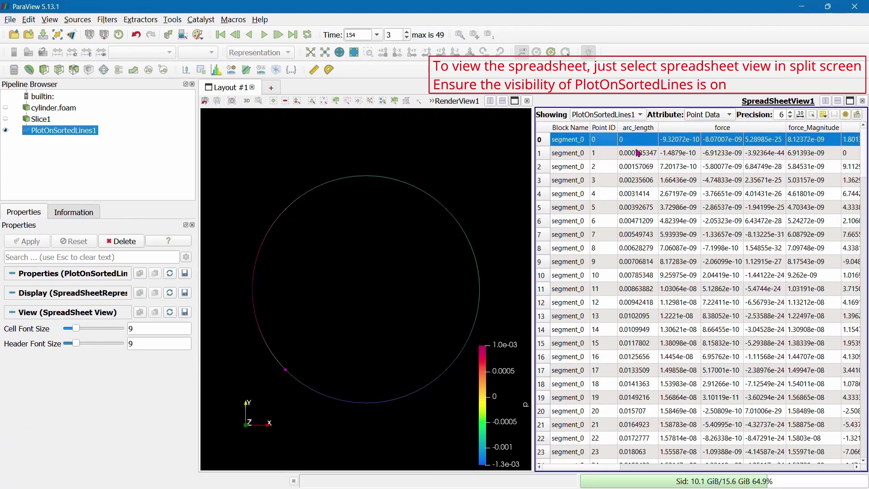
{"action": "key", "text": "Down"}
{"action": "key", "text": "Down"}
{"action": "key", "text": "Down"}
{"action": "key", "text": "Down"}
{"action": "key", "text": "Down"}
{"action": "key", "text": "Down"}
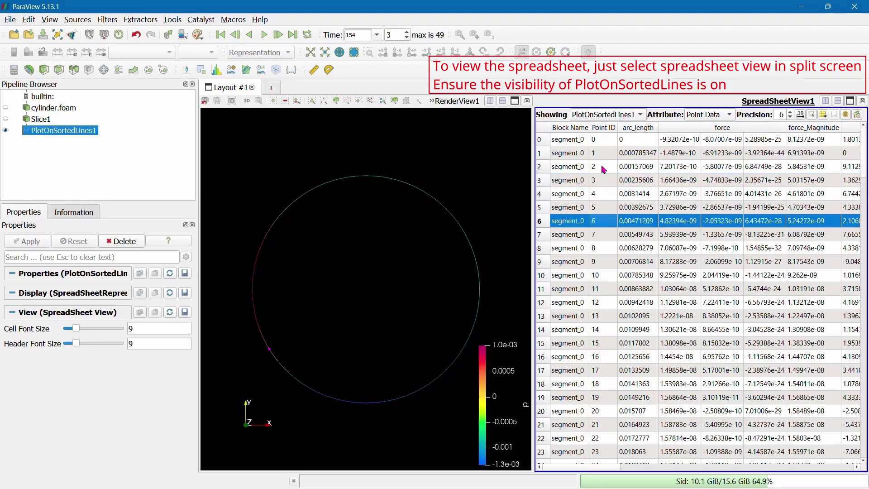
{"action": "key", "text": "Down"}
{"action": "key", "text": "Down"}
{"action": "key", "text": "Down"}
{"action": "key", "text": "Down"}
{"action": "key", "text": "Down"}
{"action": "key", "text": "Down"}
{"action": "key", "text": "Down"}
{"action": "key", "text": "Down"}
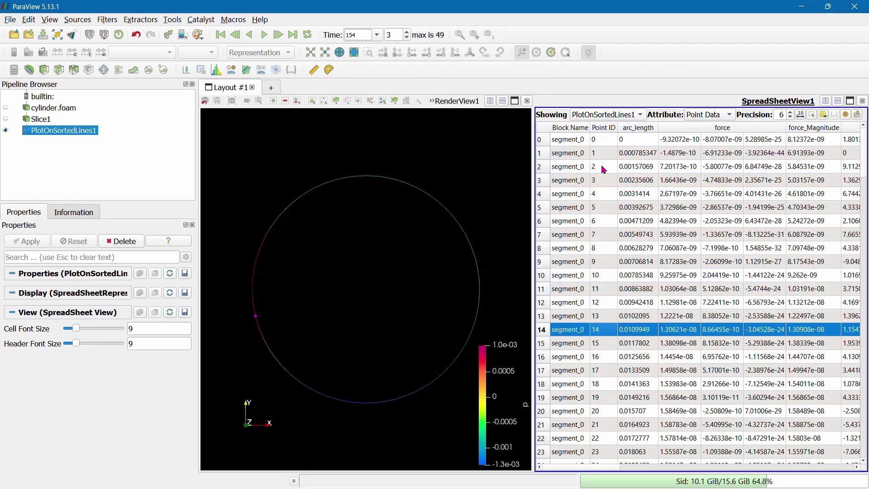
Close the spreadsheet view so that only the render view fills the layout
{"action": "left_click", "coordinate": [862, 101]}
{"action": "left_click", "coordinate": [838, 110]}
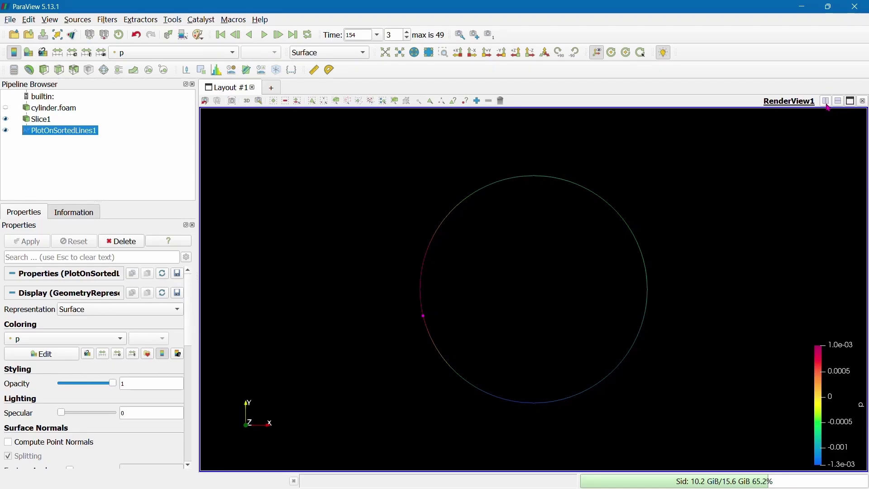
Add a line chart view beside the render view, show PlotOnSortedLines1 in it, and plot only the p (segment_0) series
{"action": "left_click", "coordinate": [826, 102]}
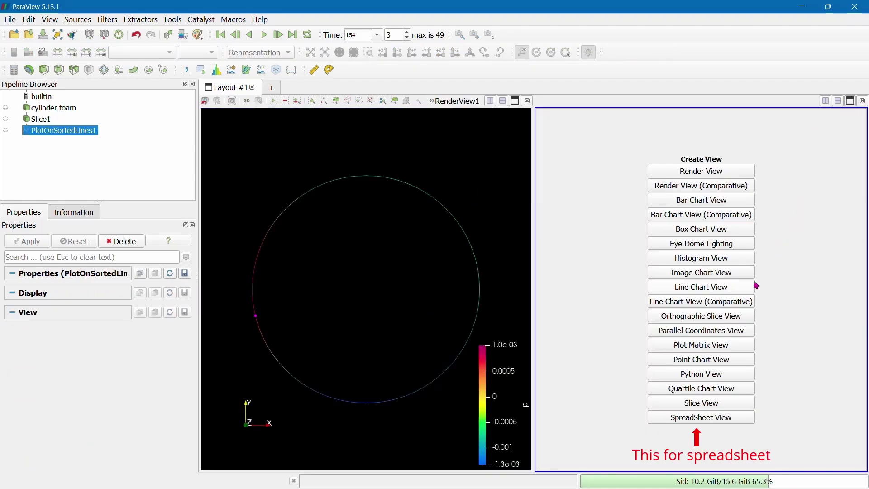
{"action": "left_click", "coordinate": [6, 131]}
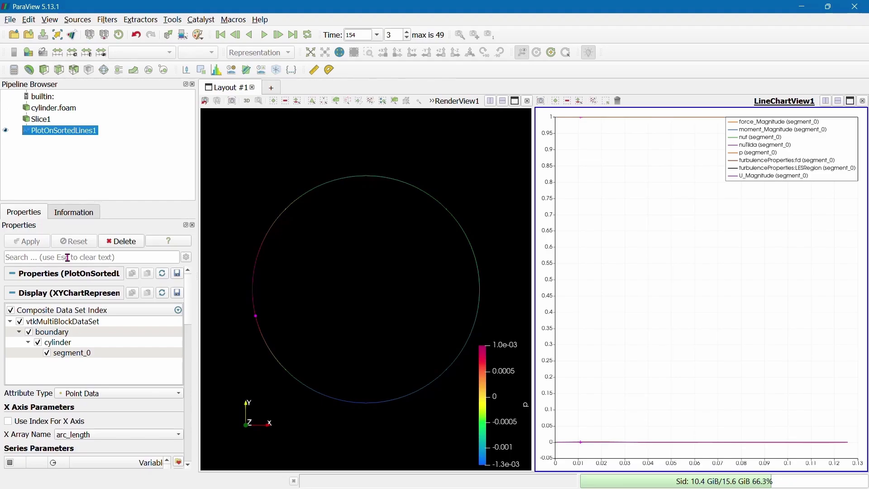
{"action": "scroll", "coordinate": [97, 352], "scroll_direction": "down", "scroll_amount": 10}
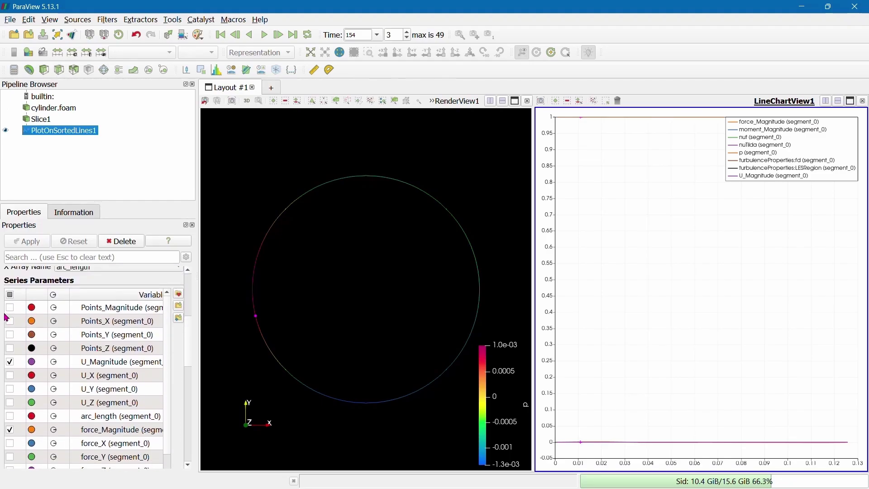
{"action": "left_click", "coordinate": [9, 295]}
{"action": "left_click", "coordinate": [10, 295]}
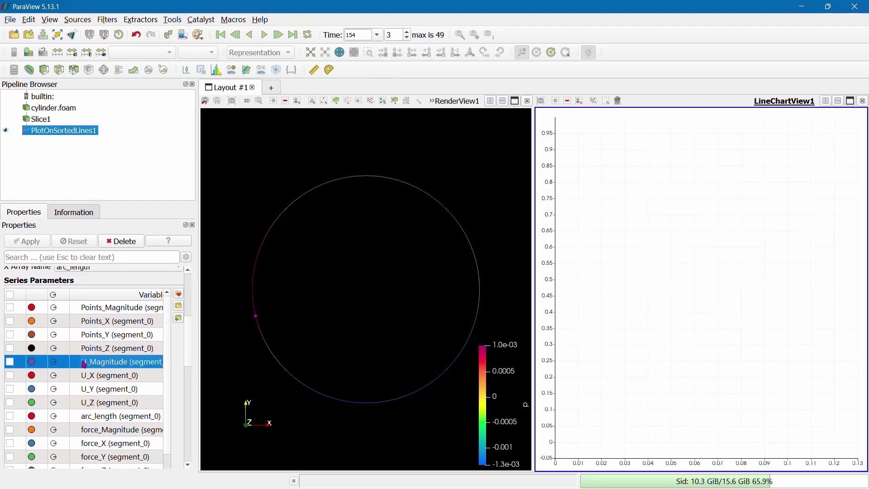
{"action": "scroll", "coordinate": [84, 364], "scroll_direction": "down", "scroll_amount": 4}
{"action": "scroll", "coordinate": [83, 364], "scroll_direction": "down", "scroll_amount": 3}
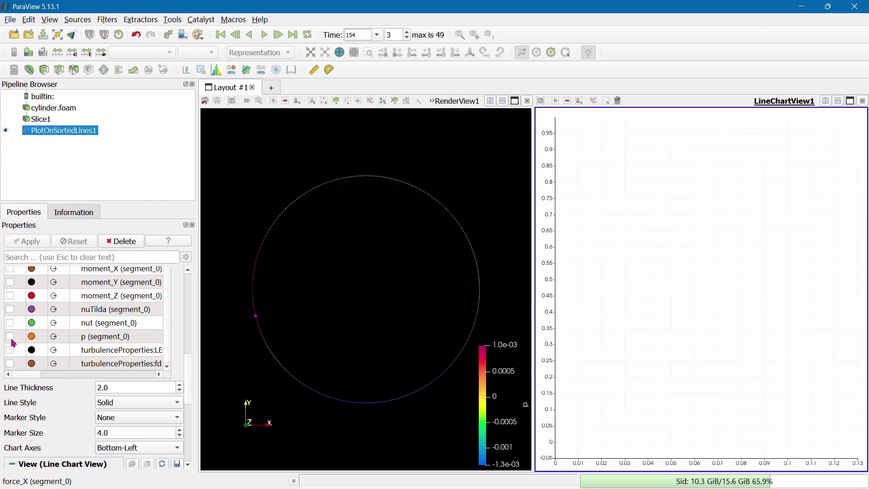
{"action": "left_click", "coordinate": [10, 337]}
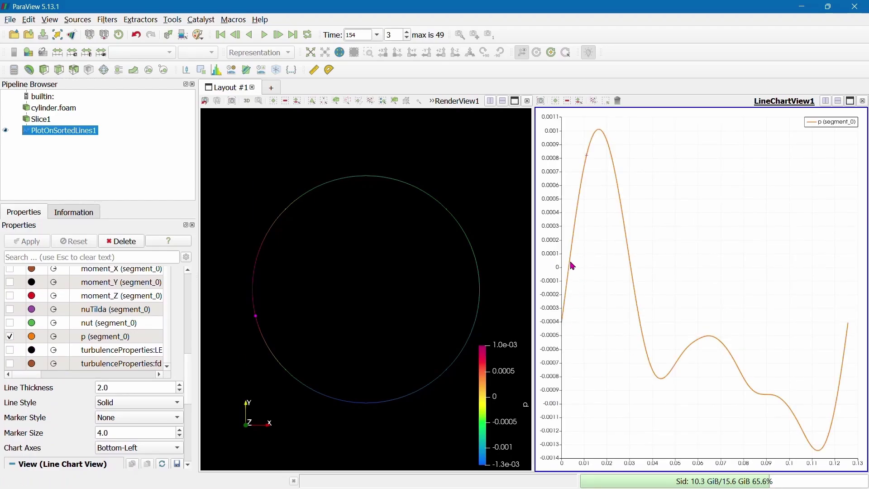
Advance a few time steps, play the animation to examine how the cylinder pressure curve evolves, and pause it at time 184
{"action": "mouse_move", "coordinate": [597, 135]}
{"action": "mouse_move", "coordinate": [772, 410]}
{"action": "left_click", "coordinate": [278, 35]}
{"action": "left_click", "coordinate": [278, 34]}
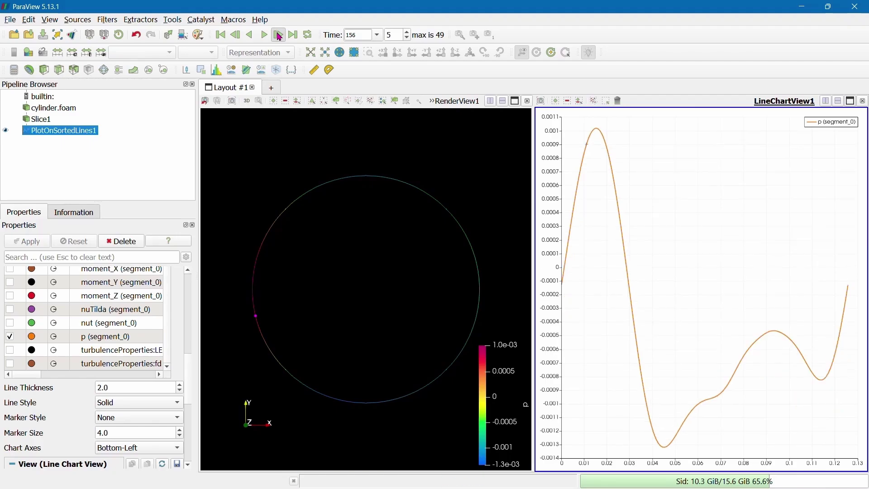
{"action": "left_click", "coordinate": [278, 35]}
{"action": "left_click", "coordinate": [264, 34]}
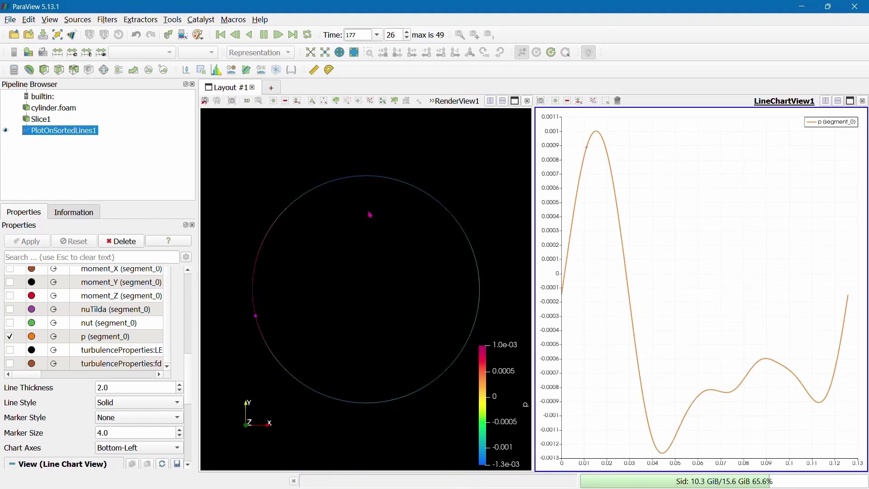
{"action": "left_click", "coordinate": [264, 35]}
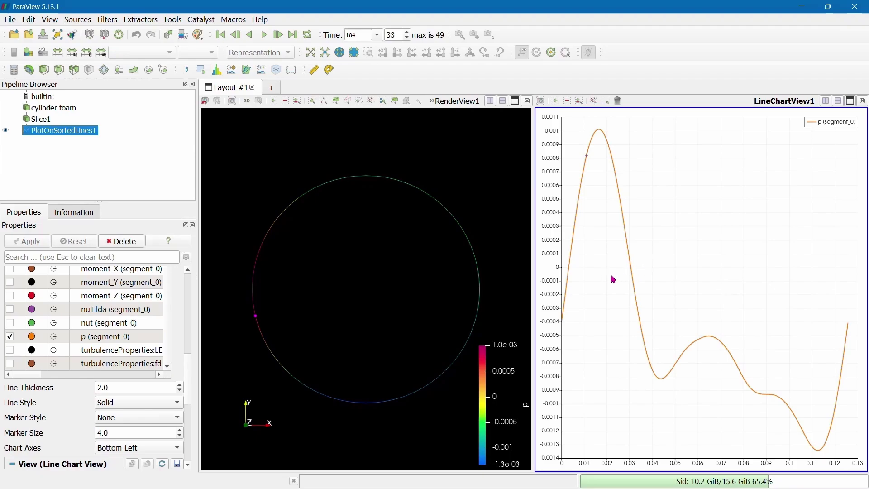
{"action": "mouse_move", "coordinate": [637, 275]}
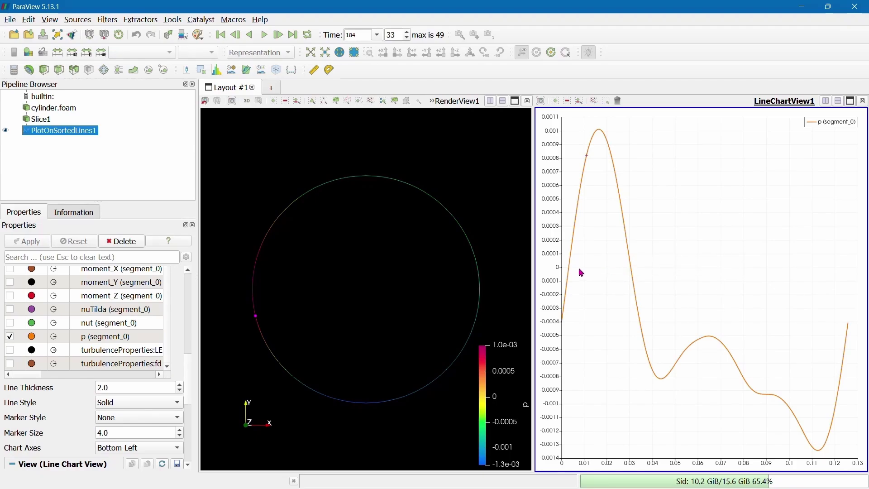